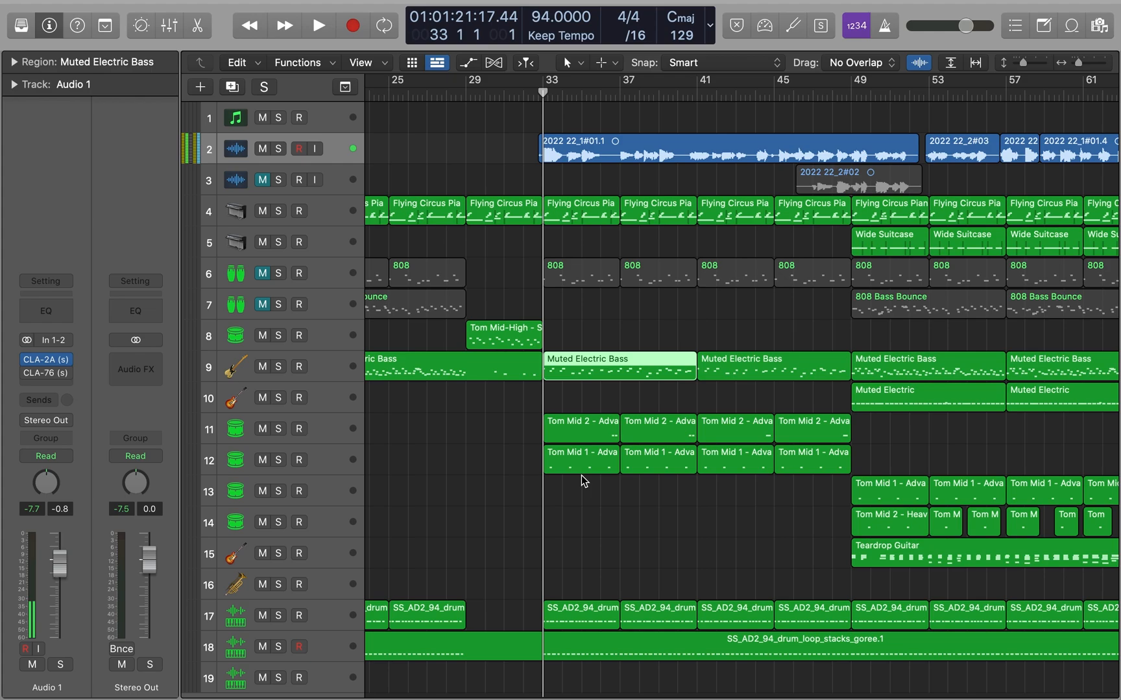
Open the CLA-2A compressor on Audio 1, place its window below the vocal region, and briefly play from bar 33
{"action": "left_click", "coordinate": [51, 360]}
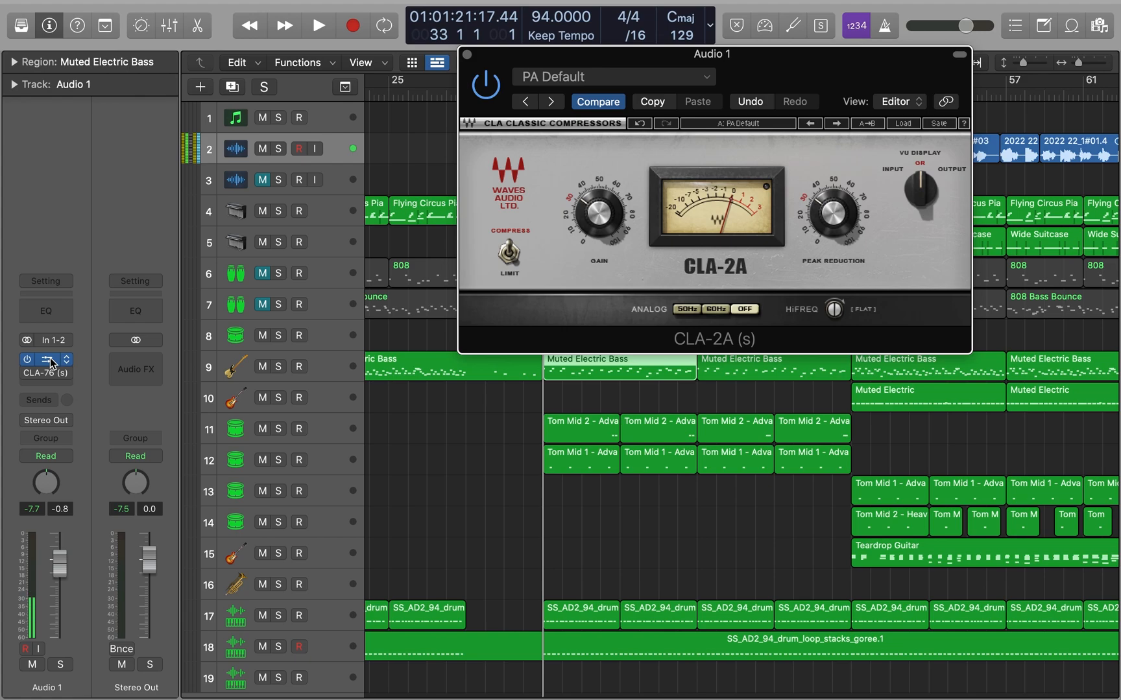
{"action": "left_click_drag", "start_coordinate": [775, 68], "coordinate": [523, 136]}
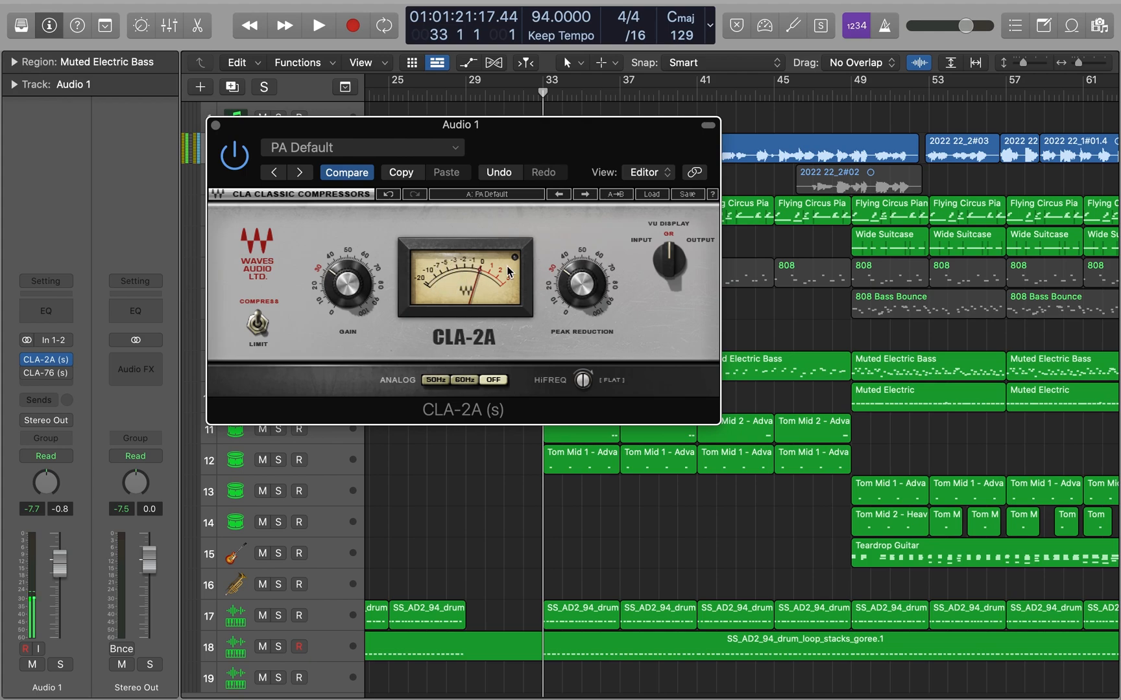
{"action": "left_click_drag", "start_coordinate": [592, 144], "coordinate": [591, 221]}
{"action": "key", "text": "space"}
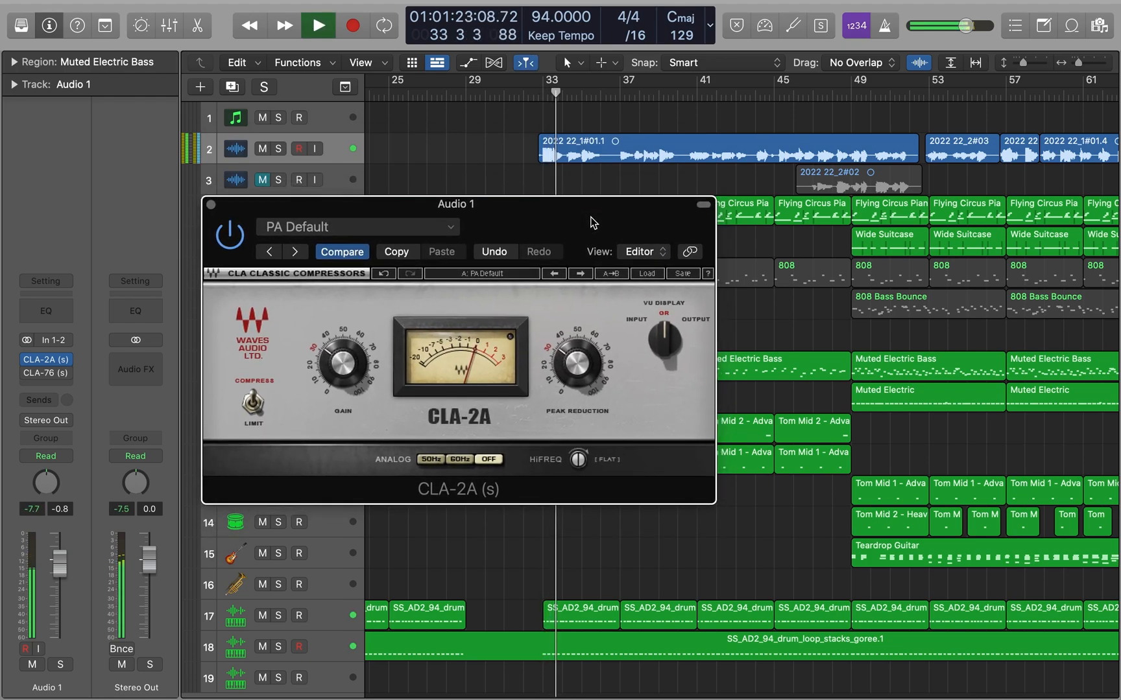
{"action": "key", "text": "space"}
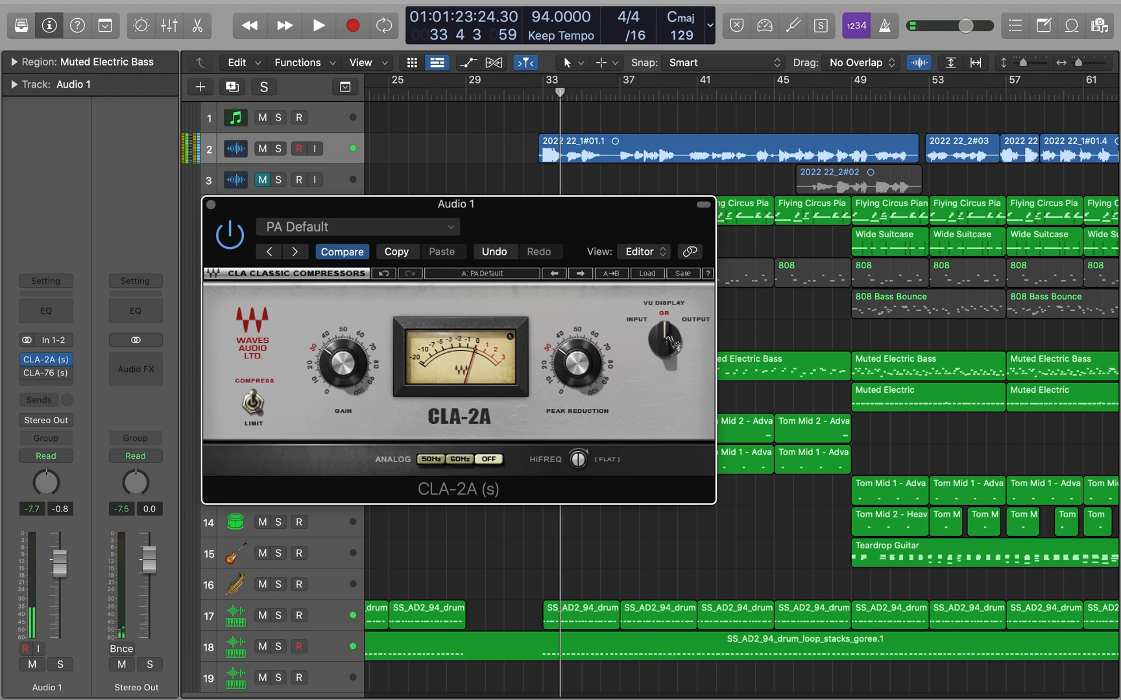
Examine the CLA-2A meter in the Input and Output VU Display modes, and return it to GR
{"action": "left_click", "coordinate": [672, 343]}
{"action": "left_click", "coordinate": [666, 318]}
{"action": "left_click", "coordinate": [636, 320]}
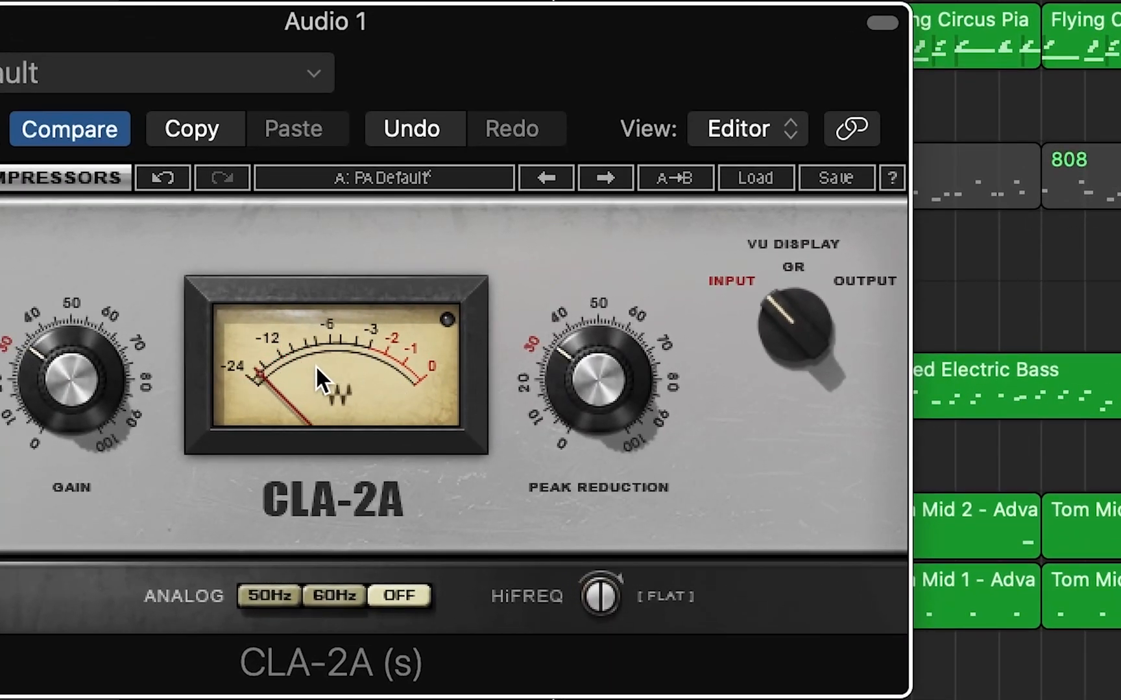
{"action": "mouse_move", "coordinate": [610, 342]}
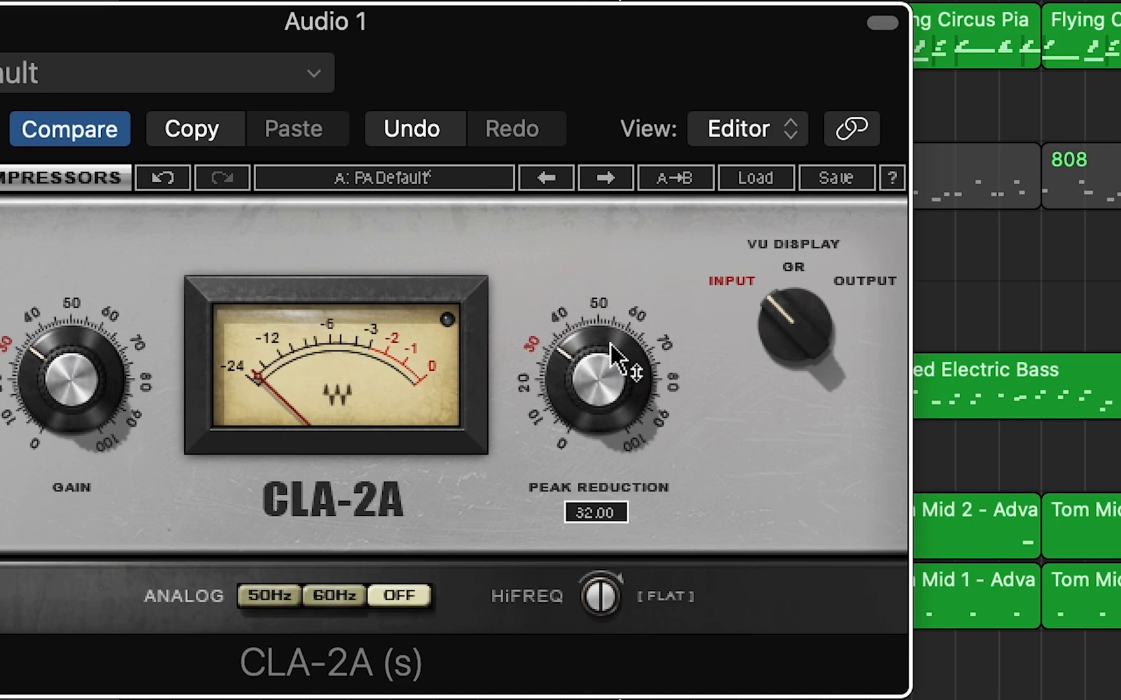
{"action": "left_click", "coordinate": [841, 285]}
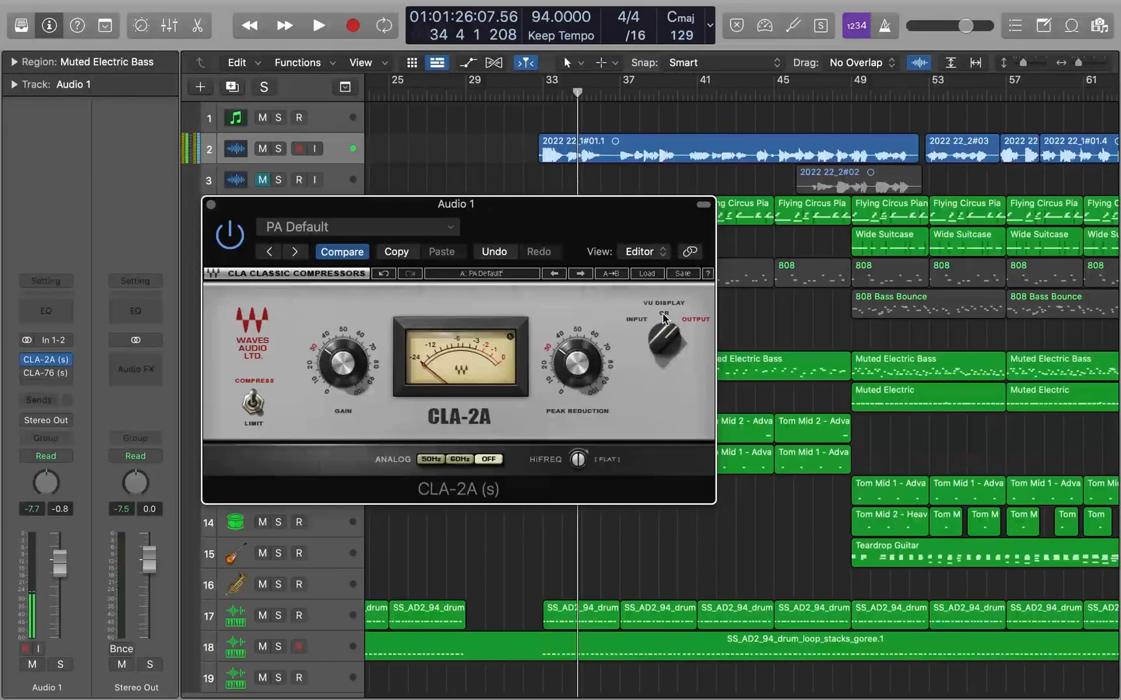
{"action": "left_click", "coordinate": [662, 314]}
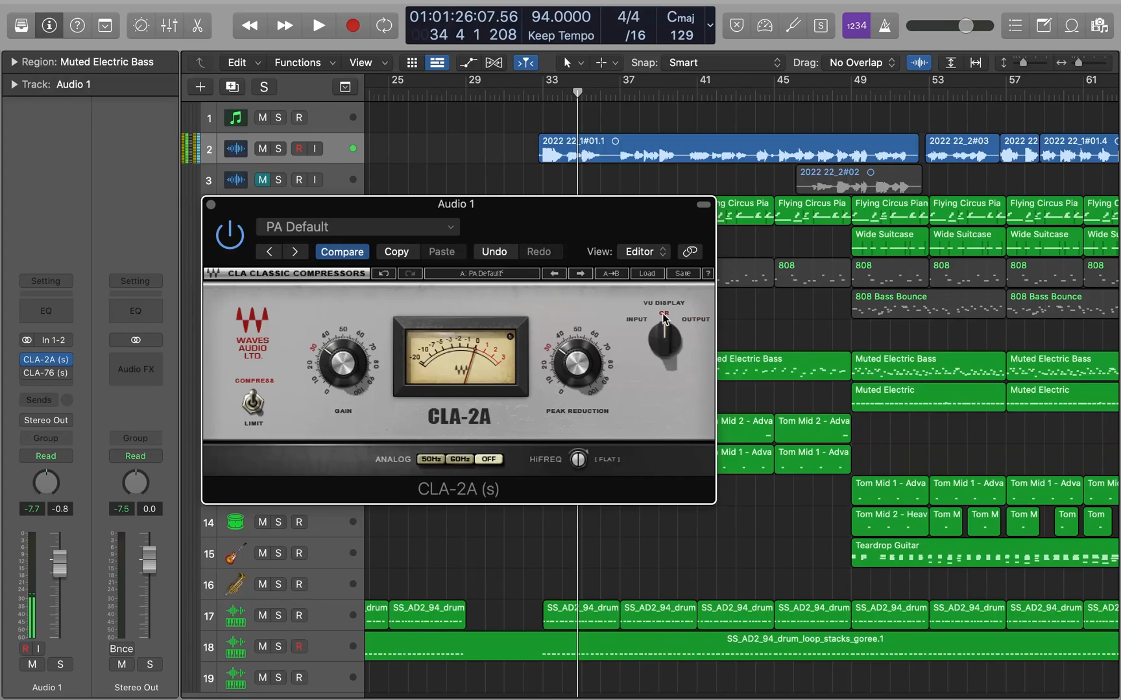
Play the song from bar 33 while raising the CLA-2A Peak Reduction to about 54, and stop playback
{"action": "key", "text": "space"}
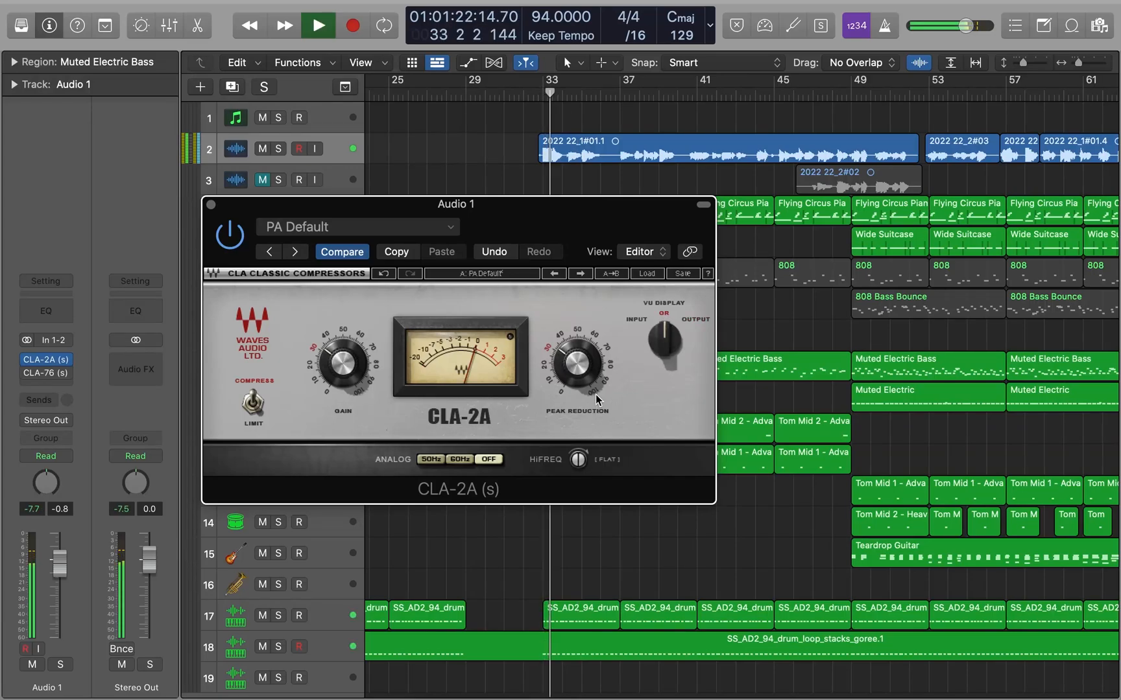
{"action": "key", "text": "space"}
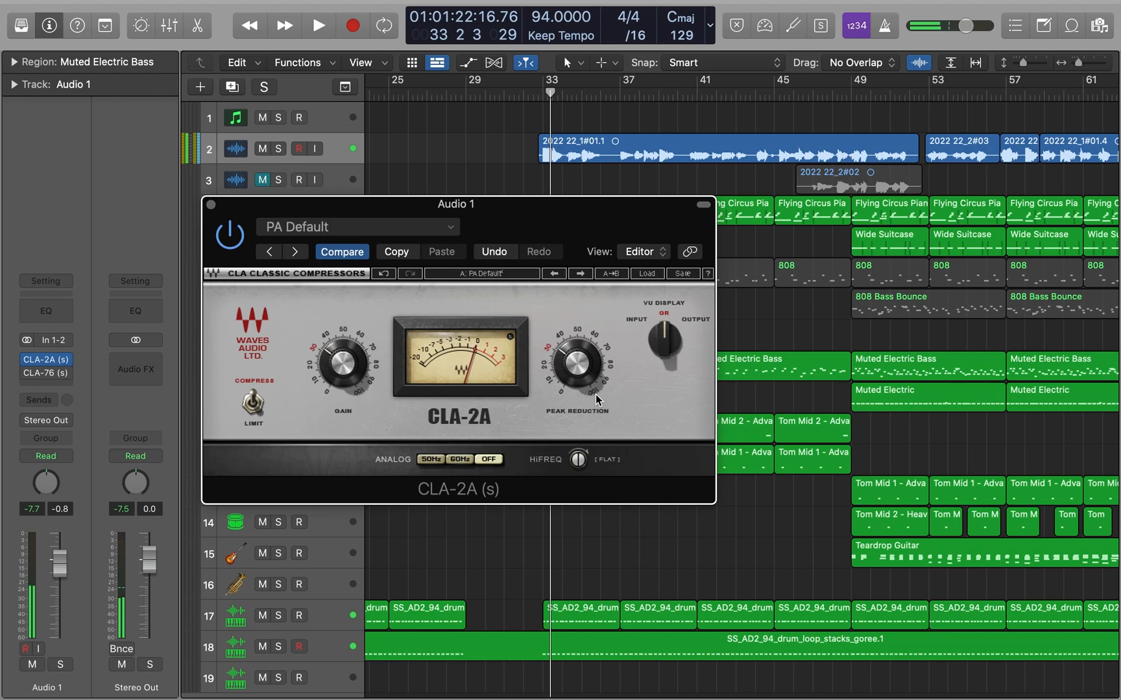
{"action": "key", "text": "space"}
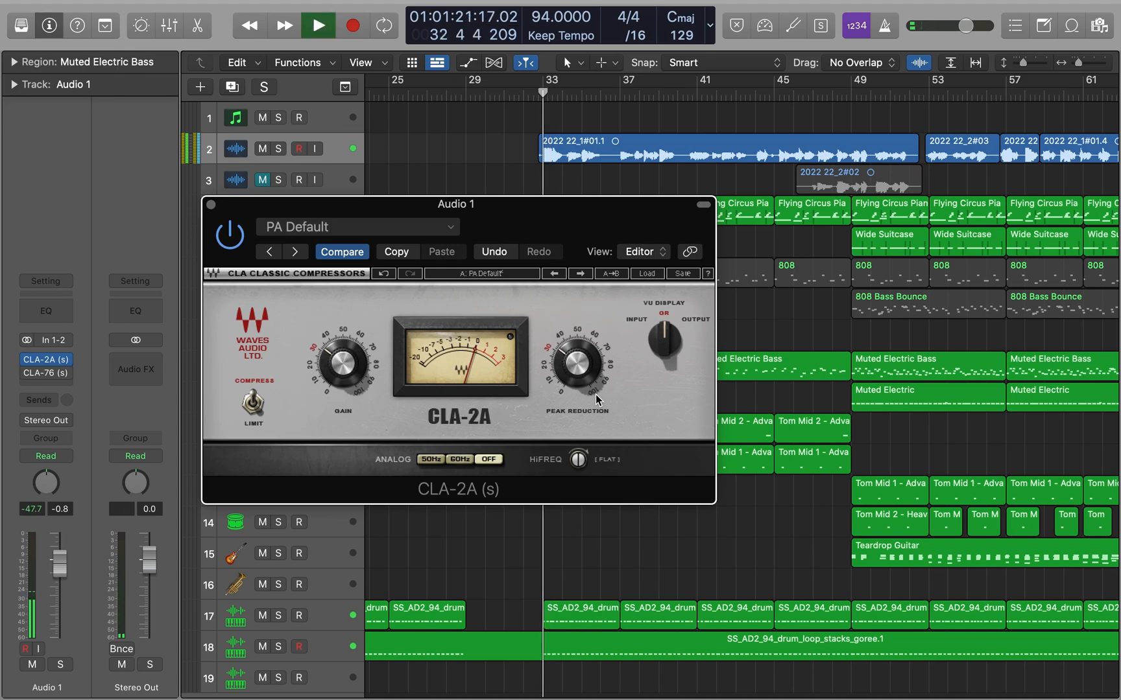
{"action": "left_click_drag", "start_coordinate": [576, 378], "coordinate": [576, 347]}
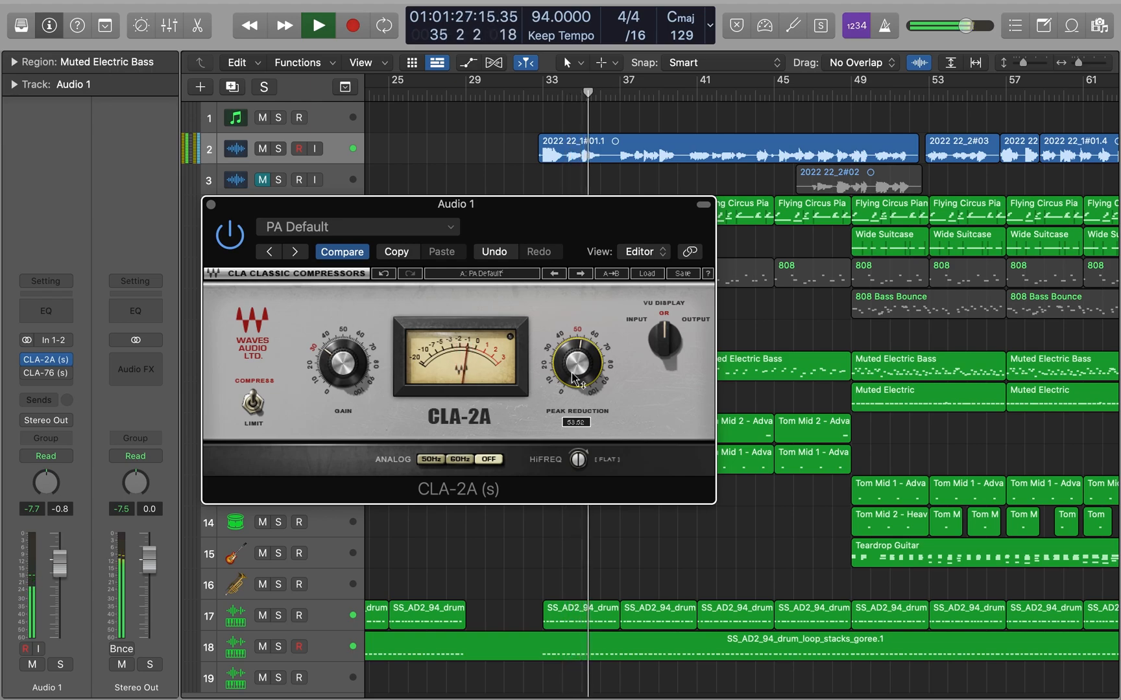
{"action": "key", "text": "space"}
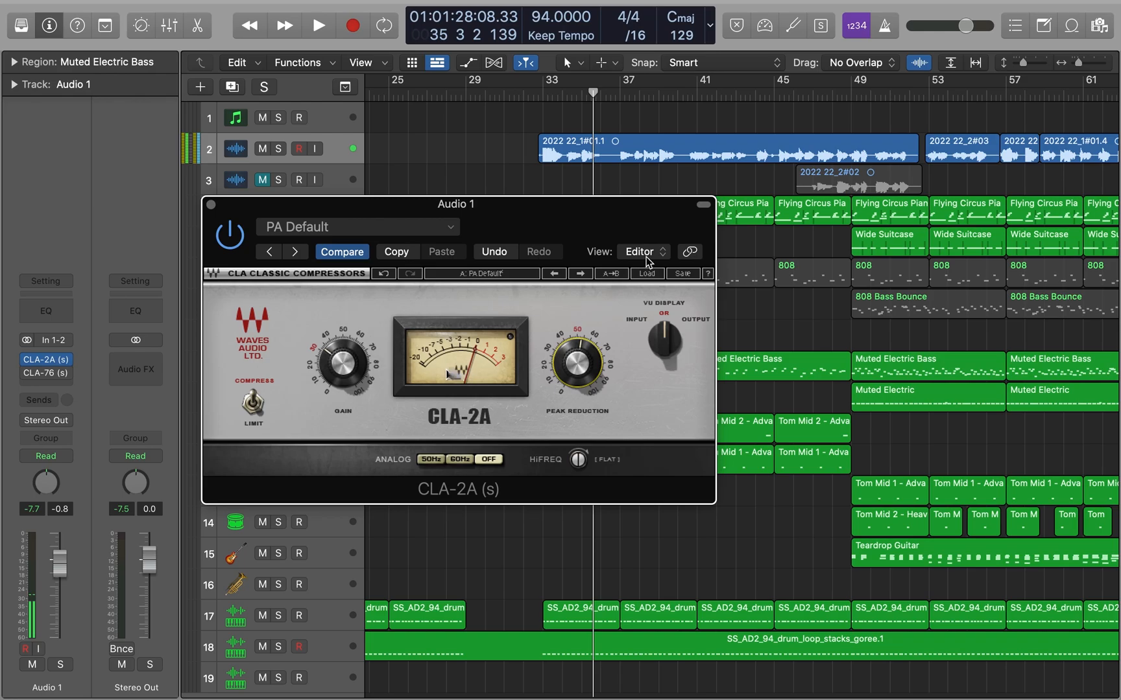
Set Peak Reduction to 0 and test Gain at about 60 on the Input and Output meters before restoring it to about 30
{"action": "mouse_move", "coordinate": [348, 371]}
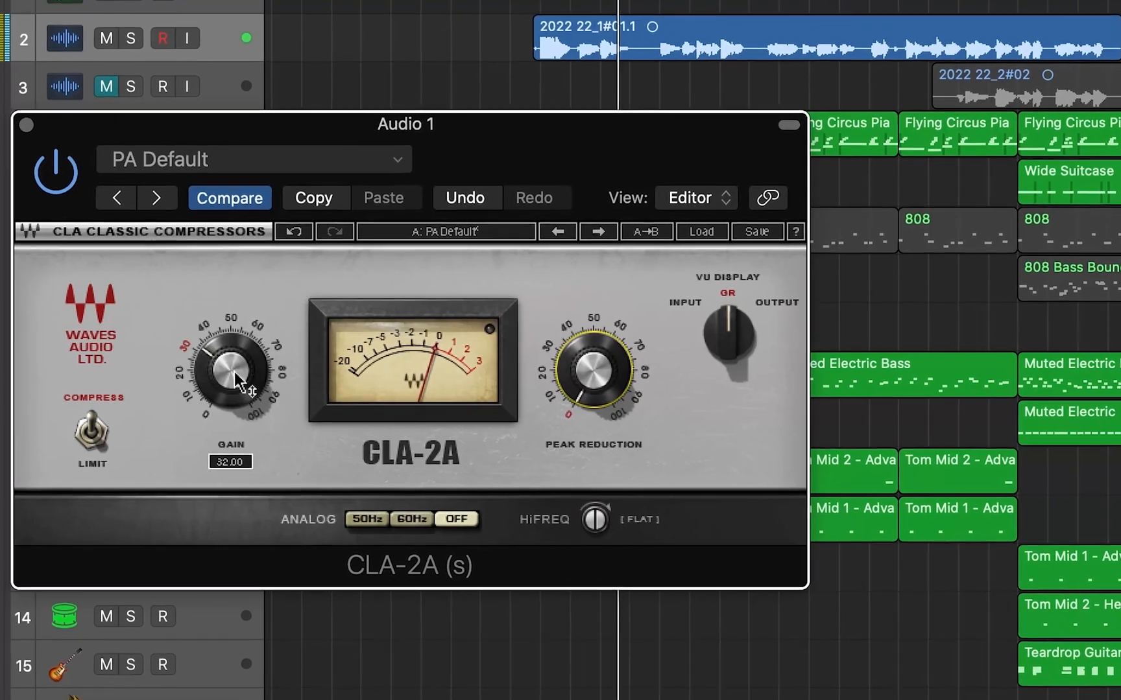
{"action": "left_click_drag", "start_coordinate": [229, 370], "coordinate": [229, 356]}
{"action": "left_click", "coordinate": [726, 297]}
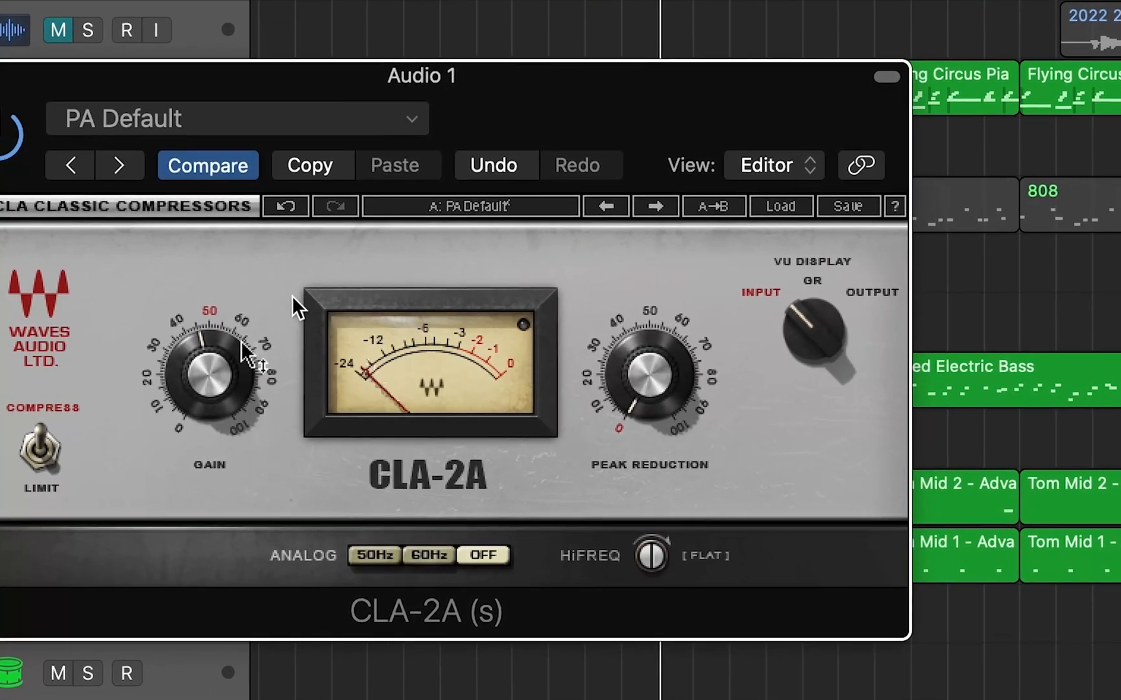
{"action": "left_click_drag", "start_coordinate": [245, 347], "coordinate": [203, 360]}
{"action": "left_click", "coordinate": [948, 284]}
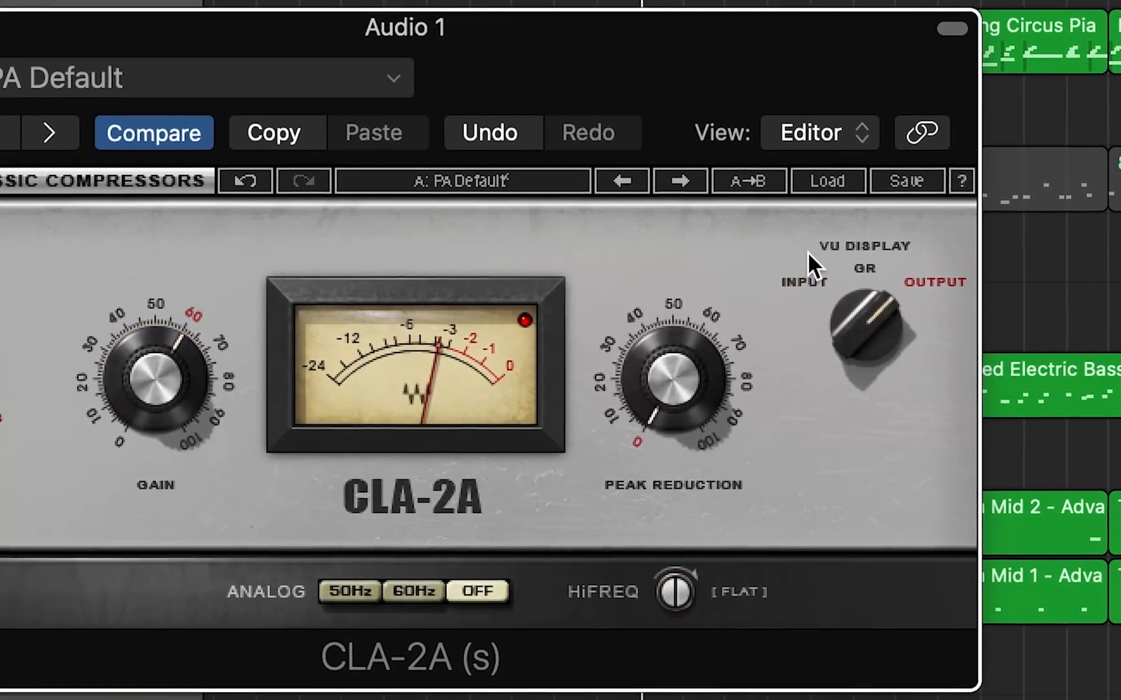
{"action": "left_click_drag", "start_coordinate": [144, 389], "coordinate": [148, 392]}
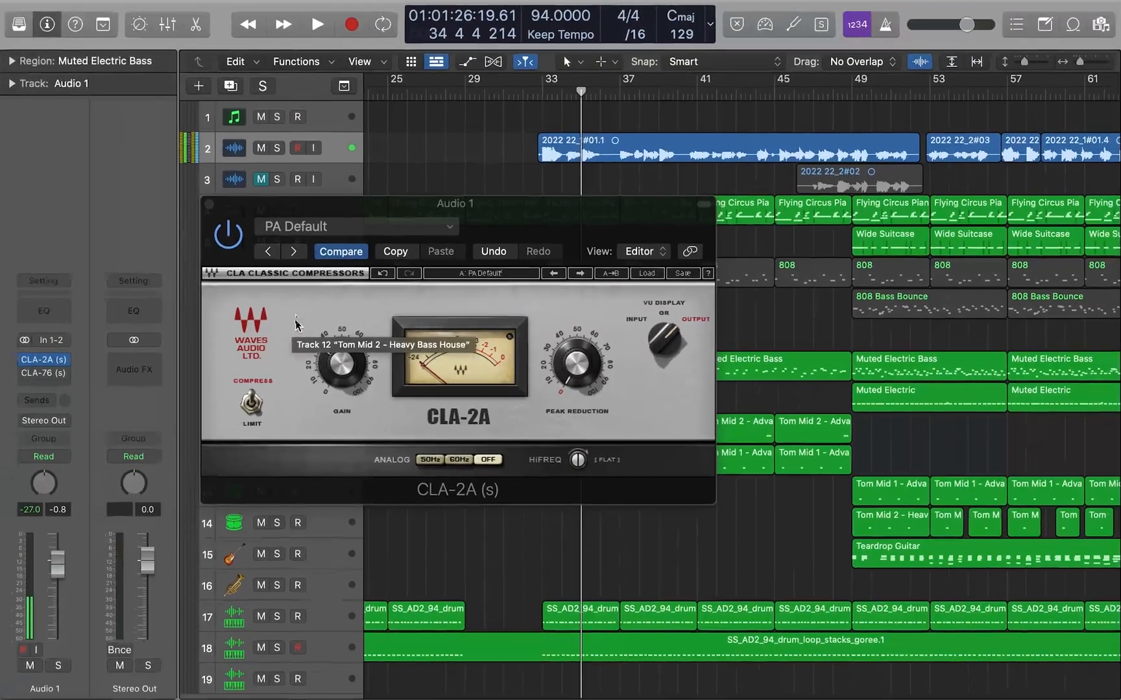
Switch the VU Display to Input and play the vocal from bar 33 while turning Gain down to 0
{"action": "mouse_move", "coordinate": [328, 356]}
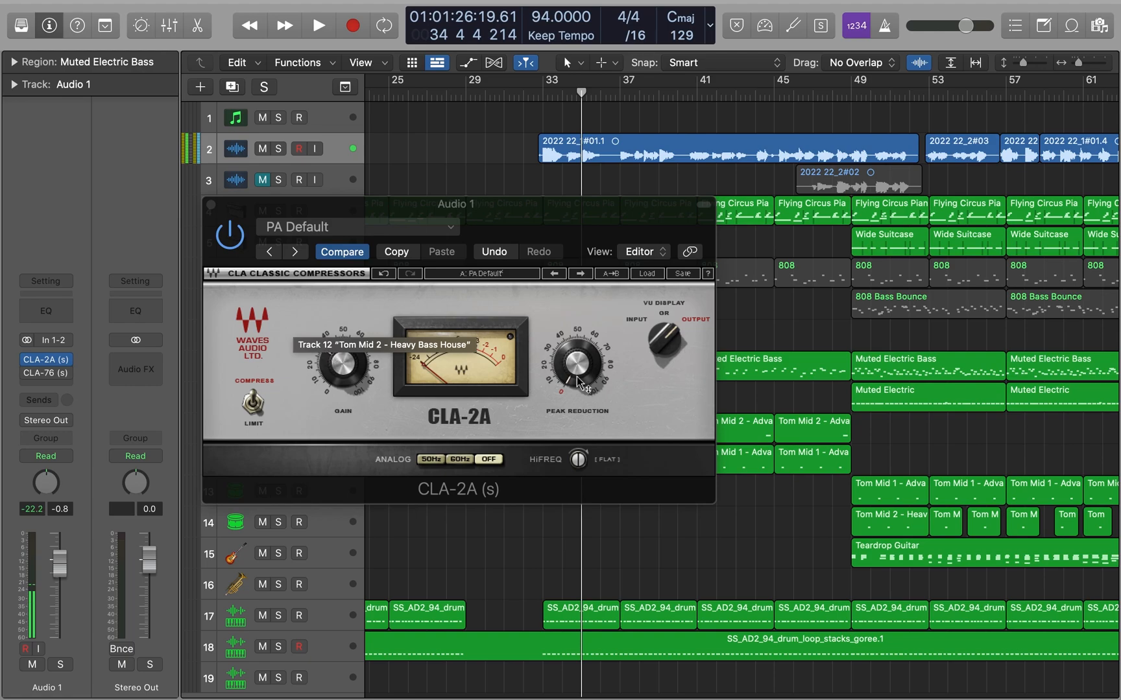
{"action": "mouse_move", "coordinate": [577, 381]}
{"action": "left_click", "coordinate": [663, 316]}
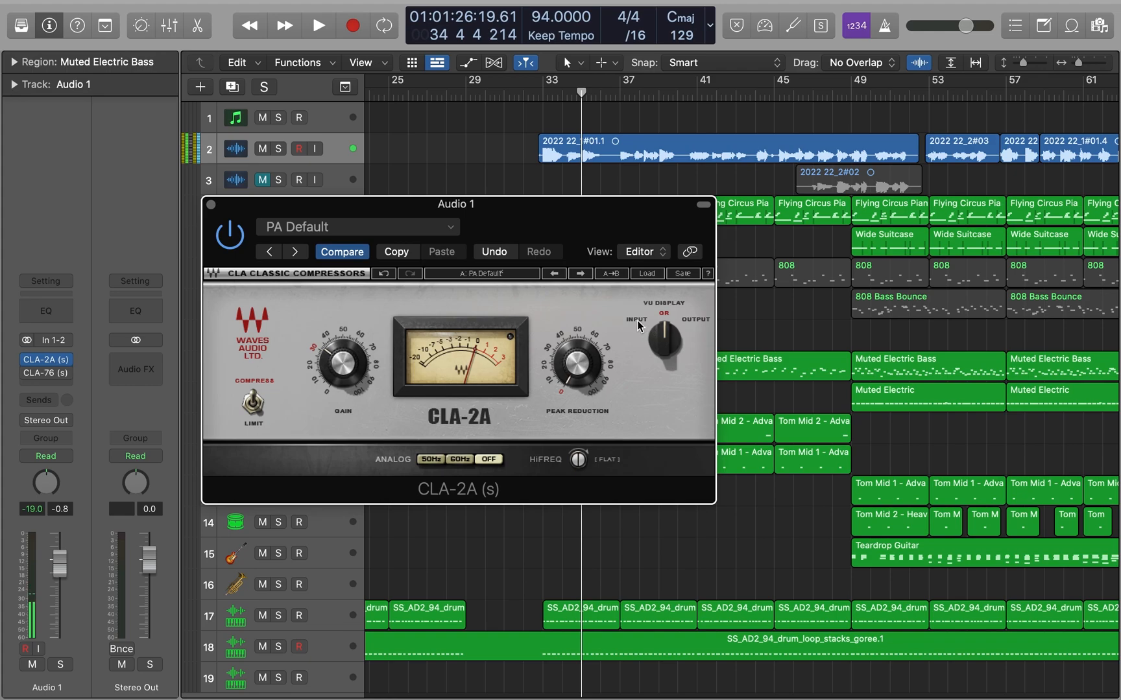
{"action": "left_click", "coordinate": [637, 322]}
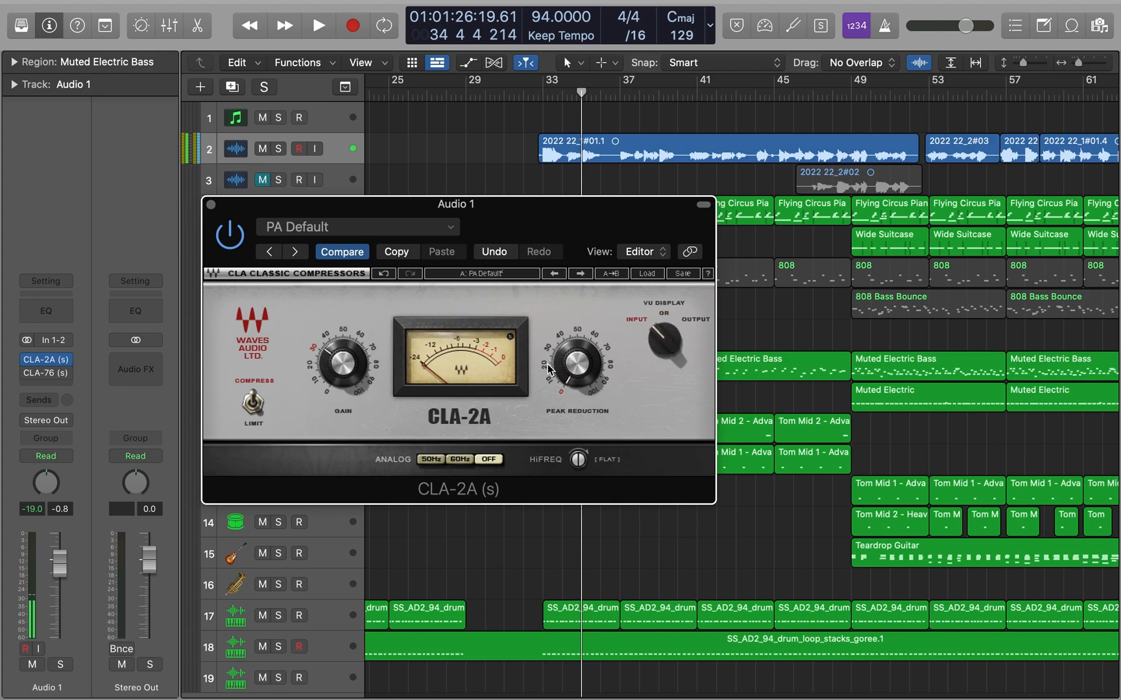
{"action": "key", "text": "space"}
{"action": "left_click_drag", "start_coordinate": [345, 365], "coordinate": [351, 373]}
{"action": "key", "text": "space"}
{"action": "key", "text": "space"}
{"action": "key", "text": "space"}
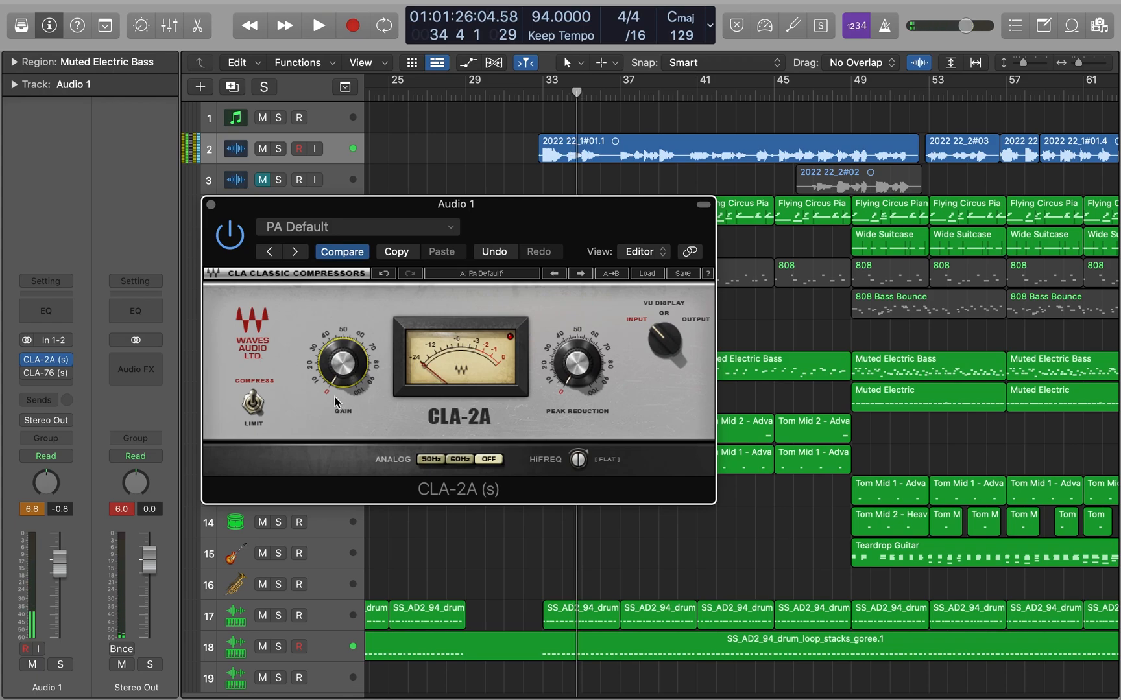
{"action": "key", "text": "space"}
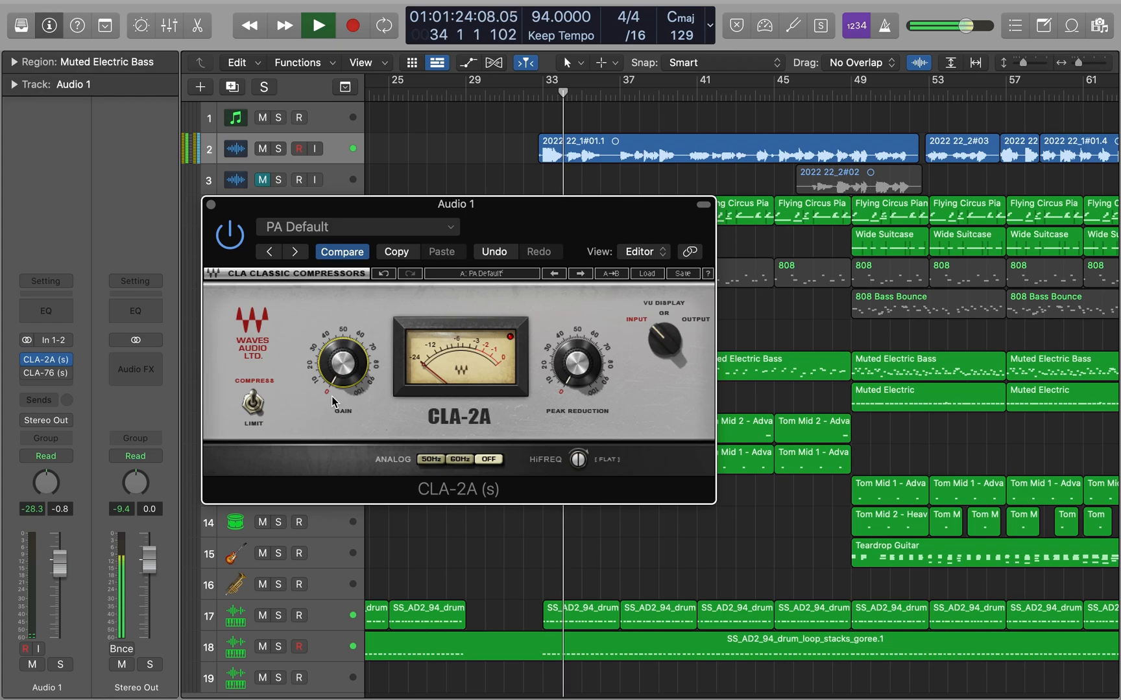
{"action": "key", "text": "space"}
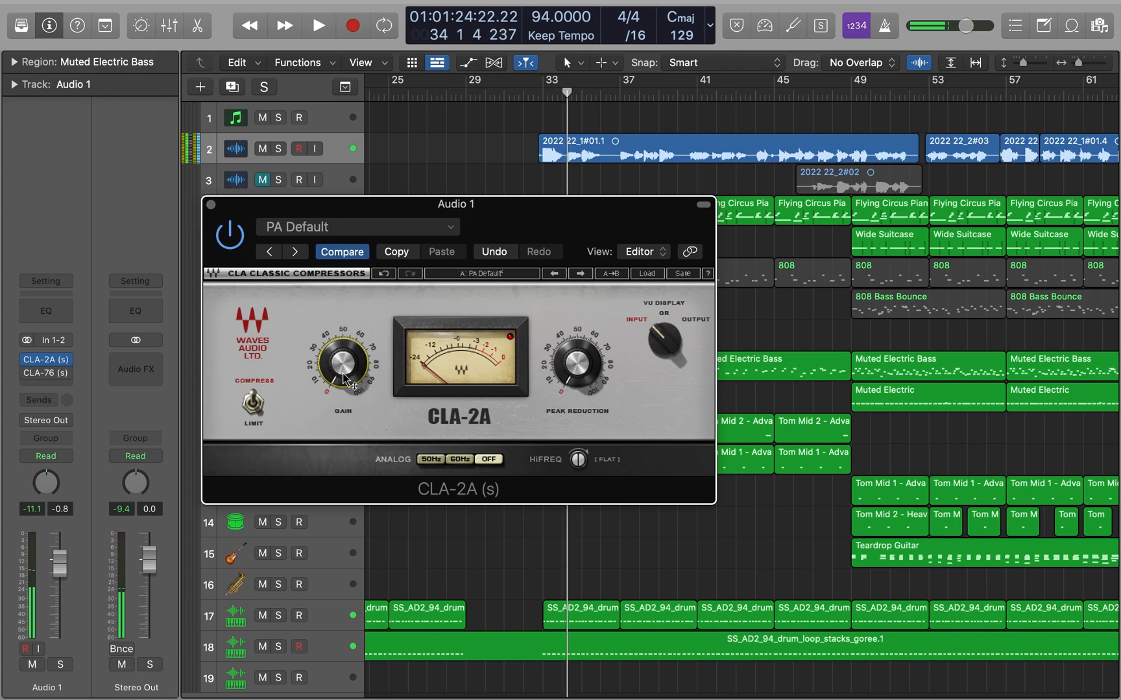
Switch the VU Display to Output and restore the CLA-2A Gain to about 30
{"action": "left_click", "coordinate": [697, 319]}
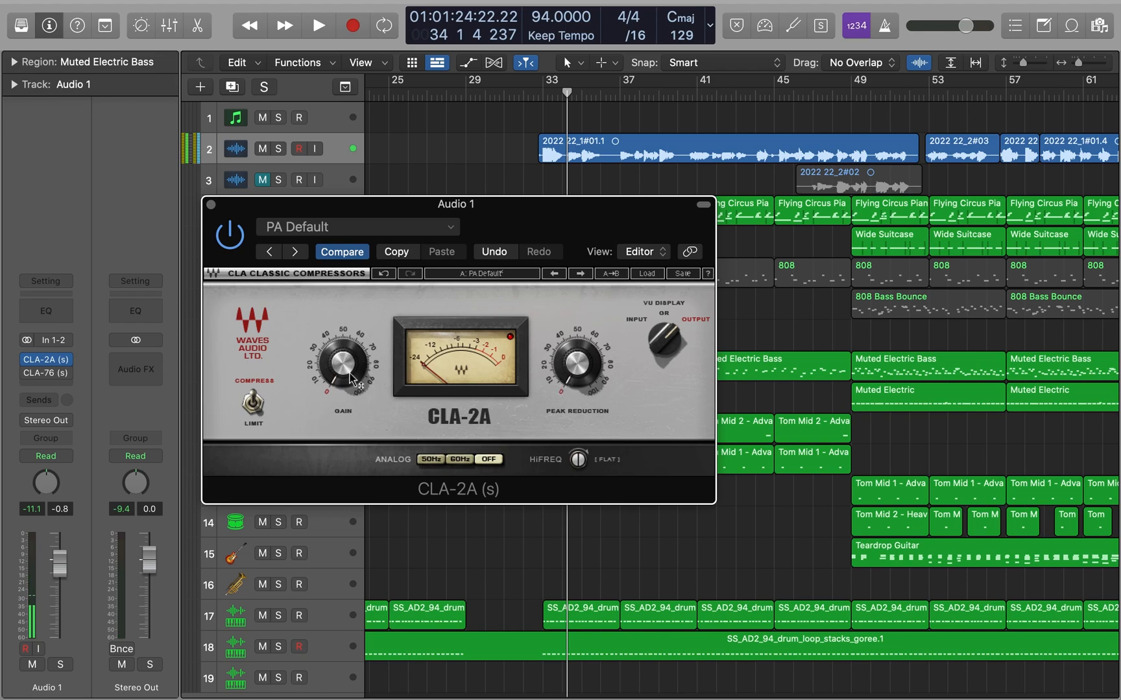
{"action": "mouse_move", "coordinate": [351, 379]}
{"action": "left_click_drag", "start_coordinate": [351, 379], "coordinate": [231, 283]}
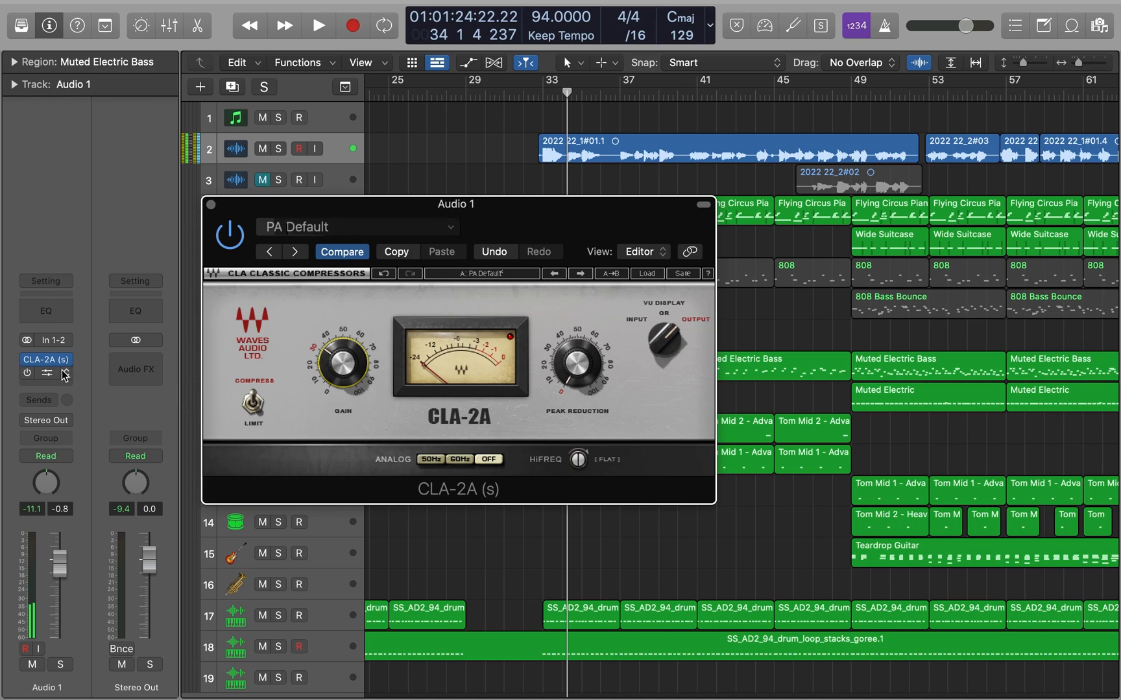
Open the CLA-76 beside the CLA-2A to compare its Input and Output controls with the CLA-2A Gain, and close it
{"action": "left_click", "coordinate": [52, 378]}
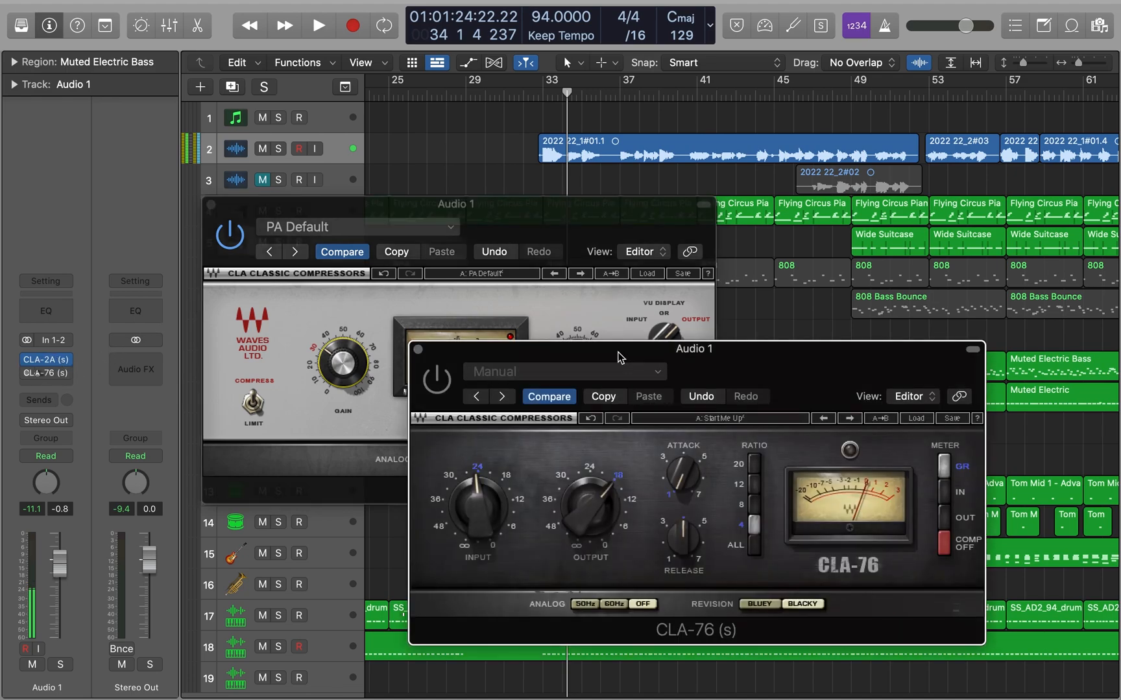
{"action": "left_click_drag", "start_coordinate": [615, 424], "coordinate": [502, 244]}
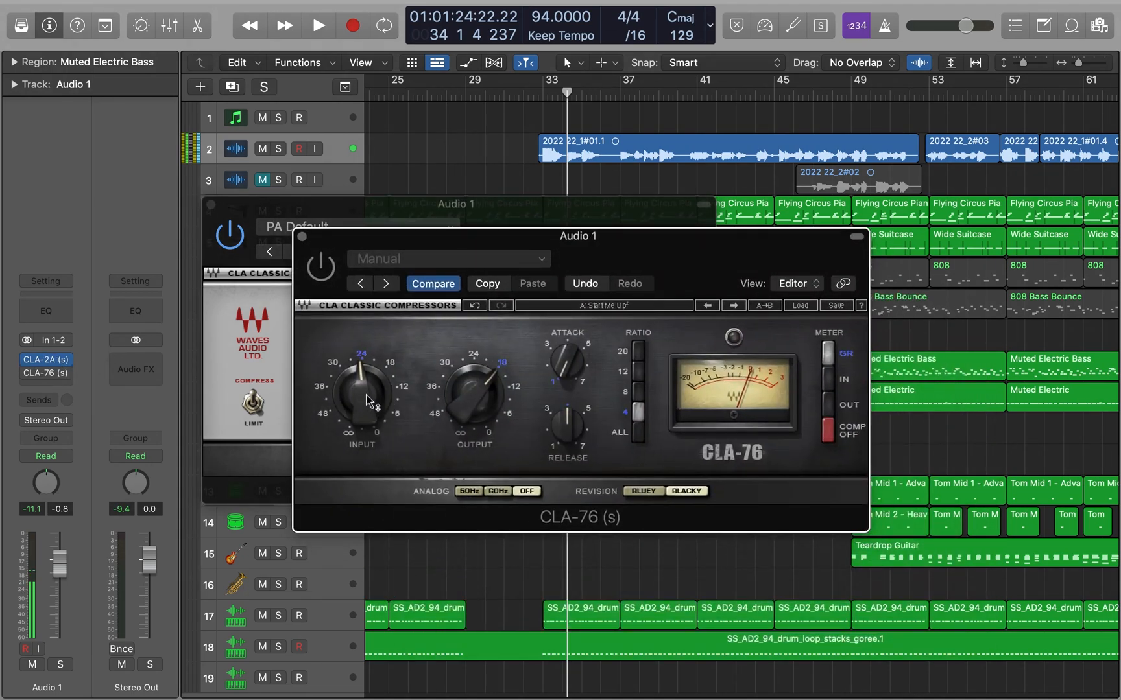
{"action": "mouse_move", "coordinate": [366, 394]}
{"action": "left_click_drag", "start_coordinate": [464, 392], "coordinate": [633, 368]}
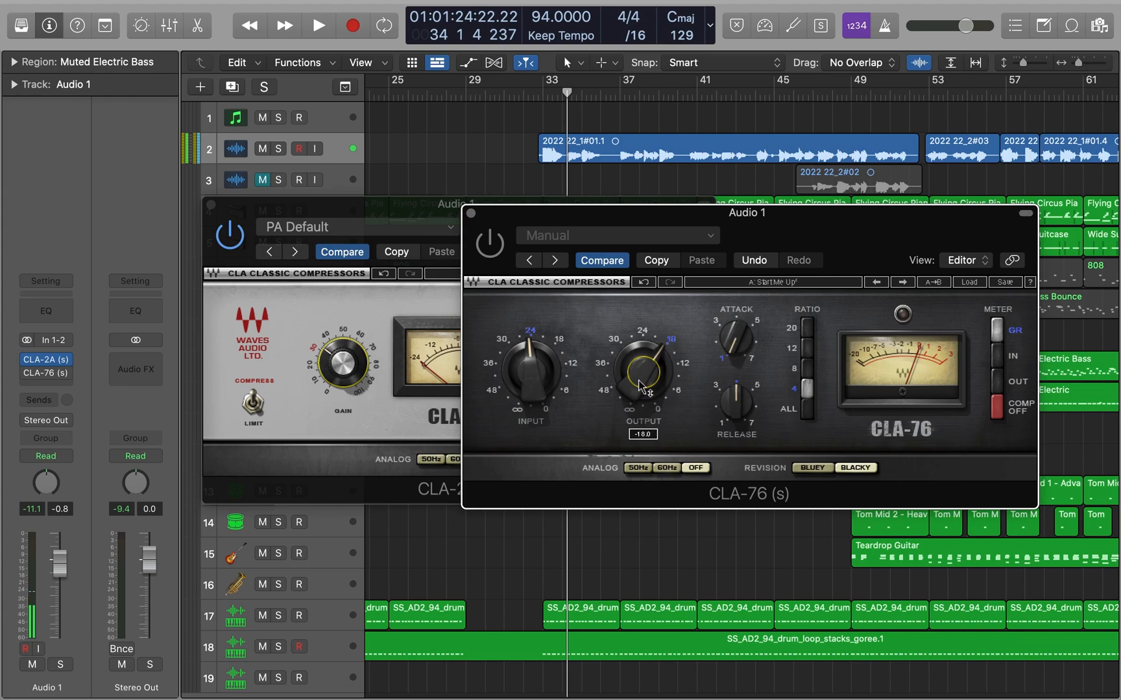
{"action": "left_click", "coordinate": [342, 371]}
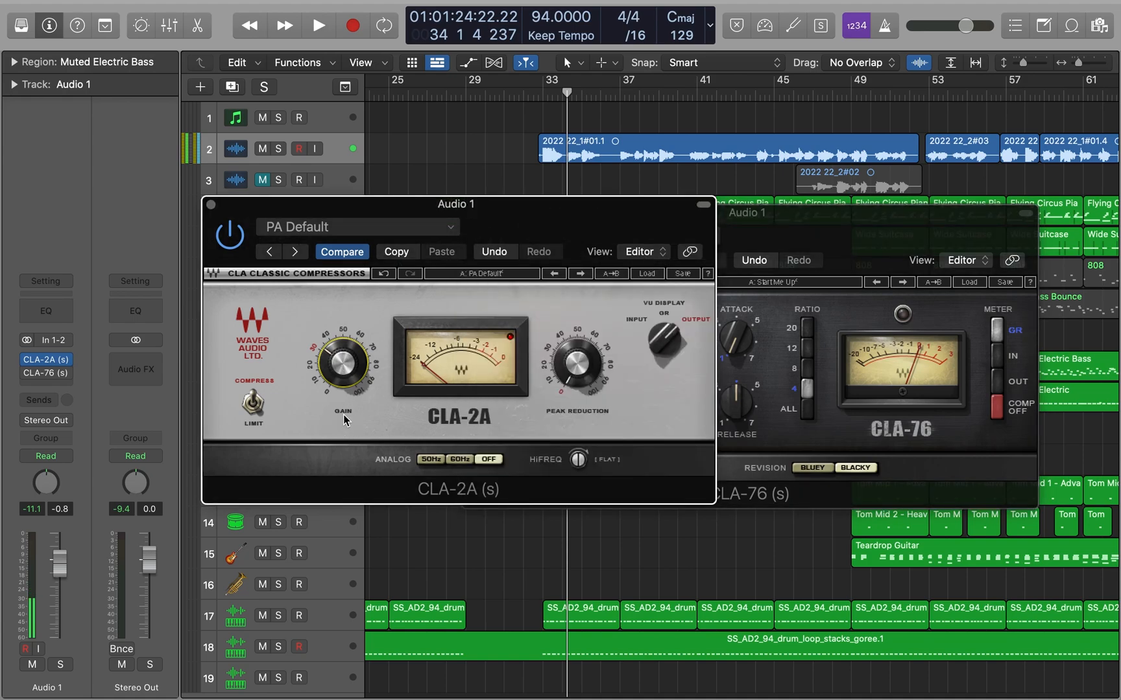
{"action": "left_click", "coordinate": [862, 214]}
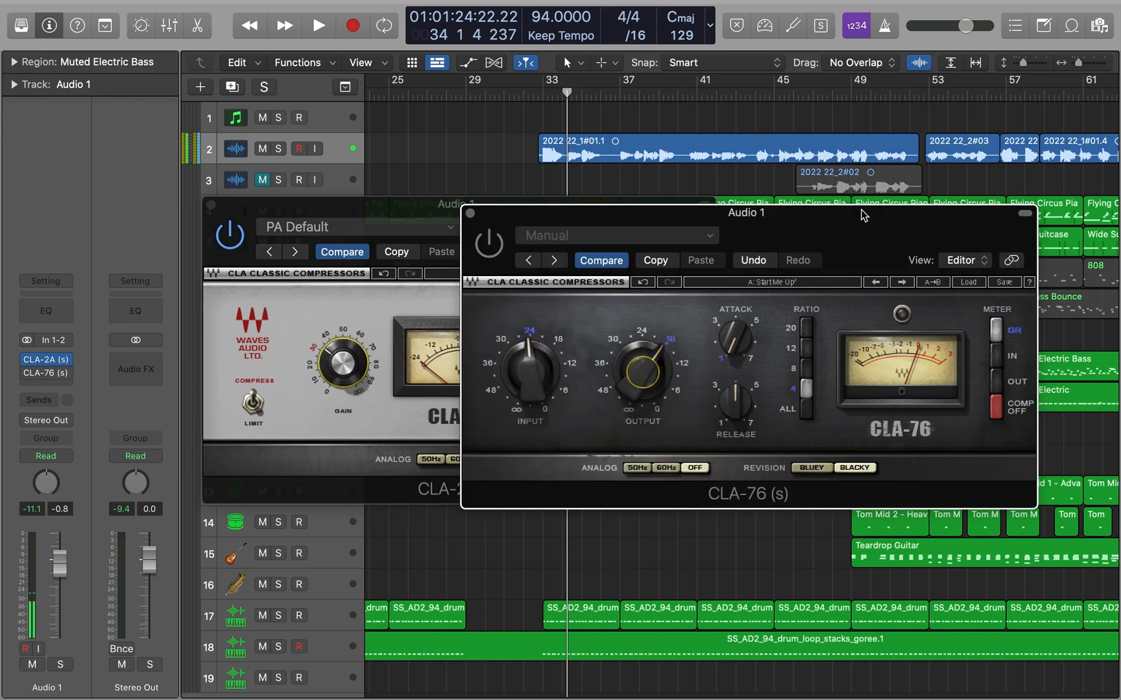
{"action": "left_click", "coordinate": [469, 213]}
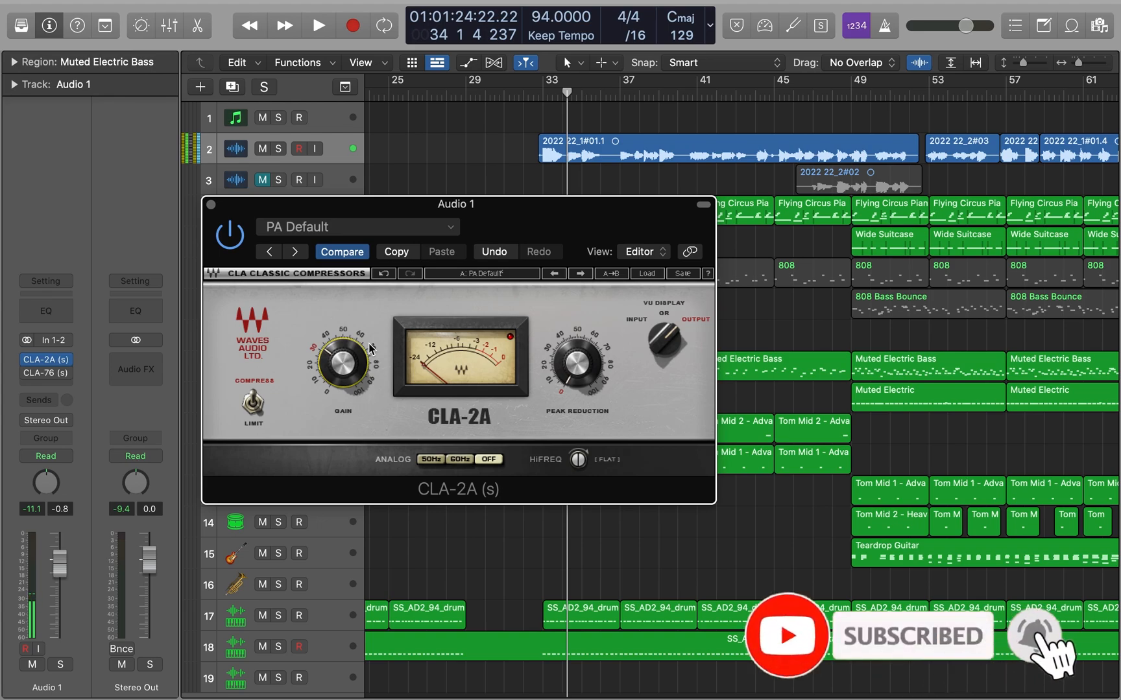
Switch the VU Display to GR and raise Peak Reduction to about 60.8 while playing the vocal from bar 33
{"action": "left_click", "coordinate": [601, 399]}
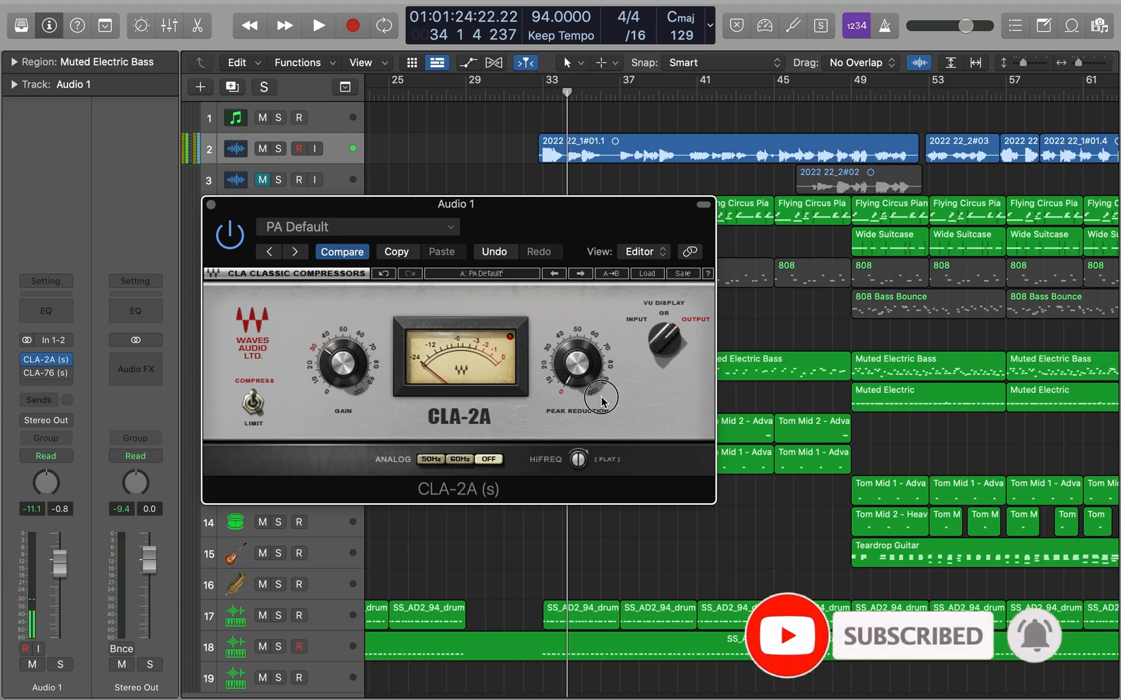
{"action": "left_click", "coordinate": [662, 318]}
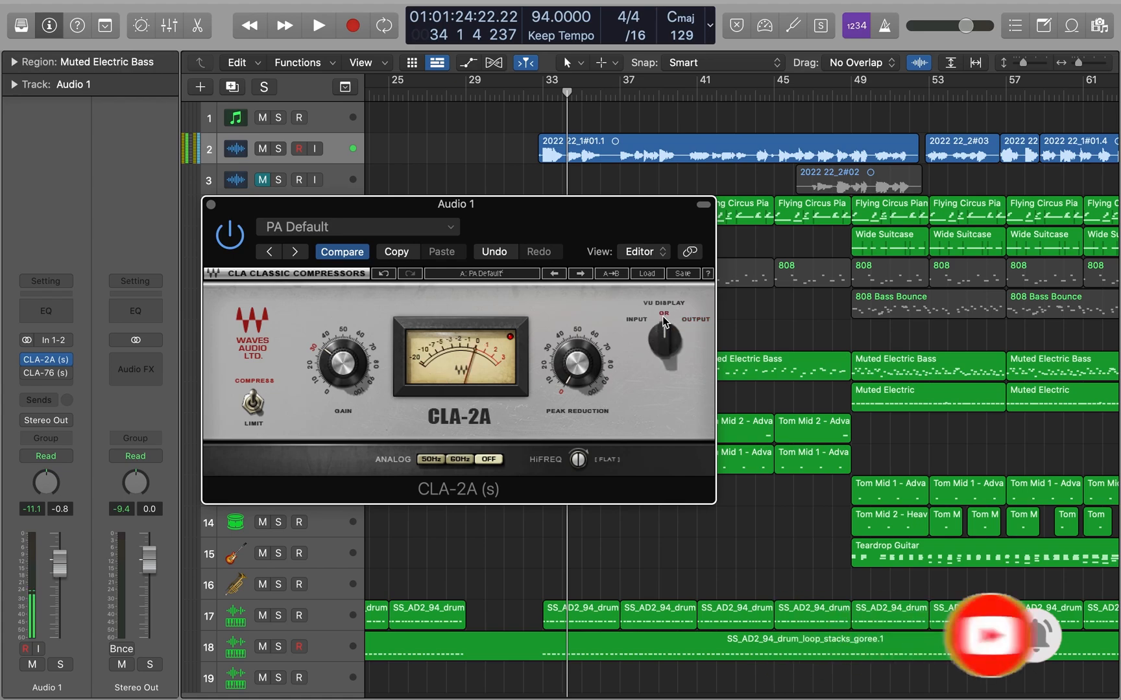
{"action": "left_click", "coordinate": [512, 339]}
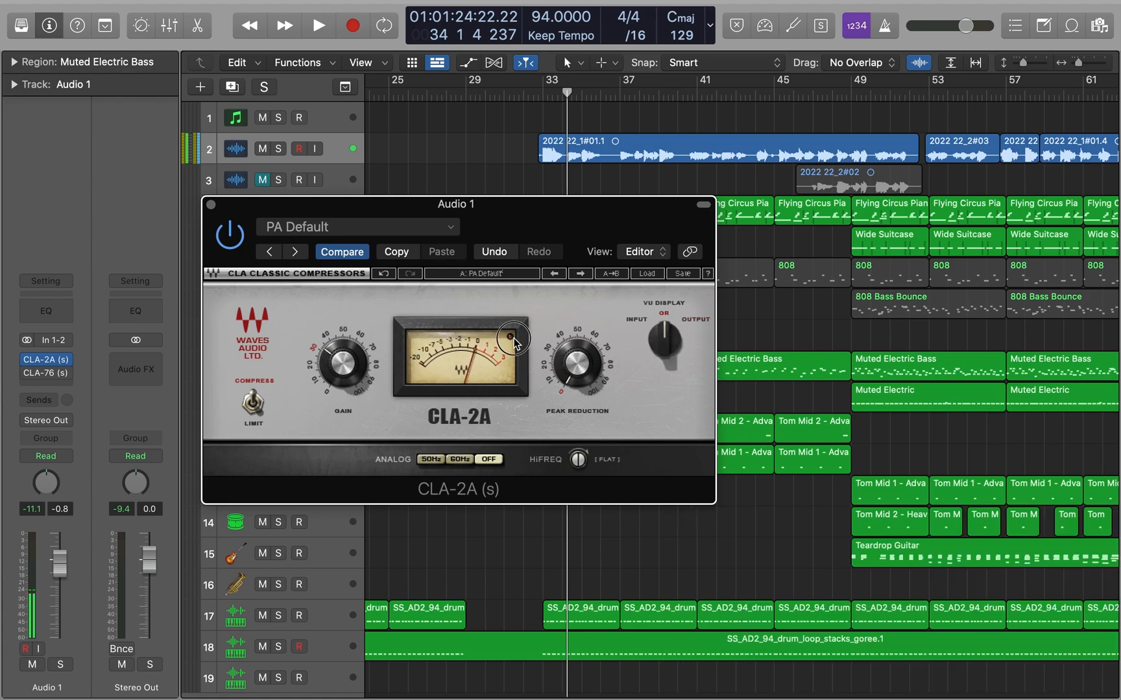
{"action": "key", "text": "space"}
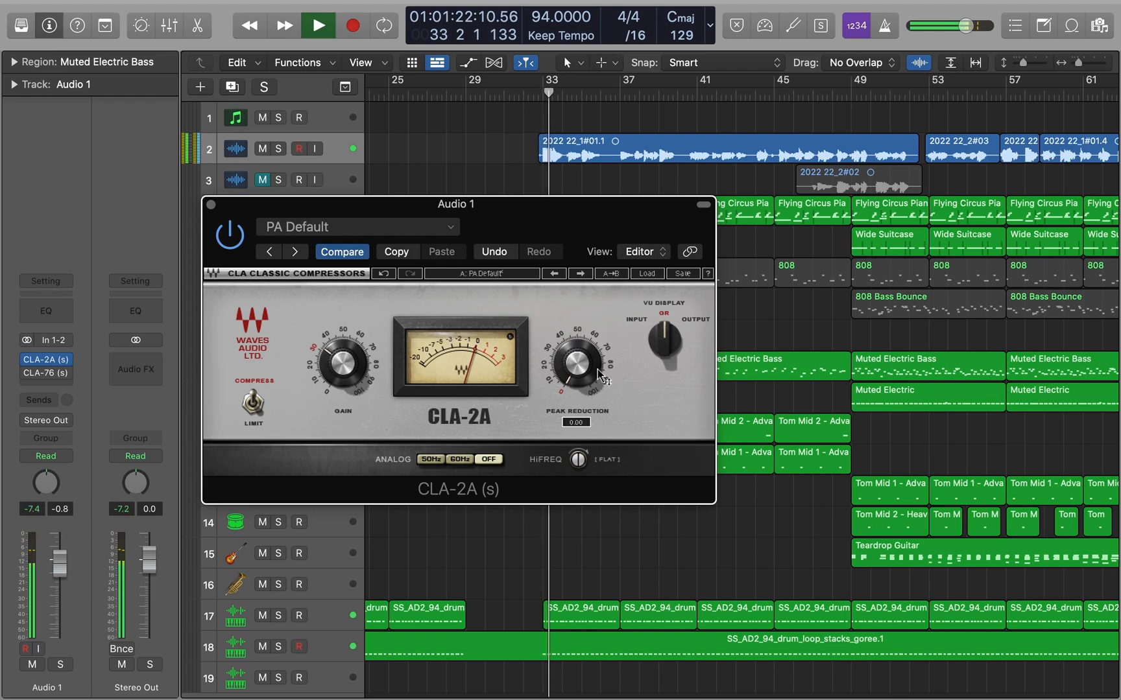
{"action": "left_click_drag", "start_coordinate": [600, 376], "coordinate": [600, 330]}
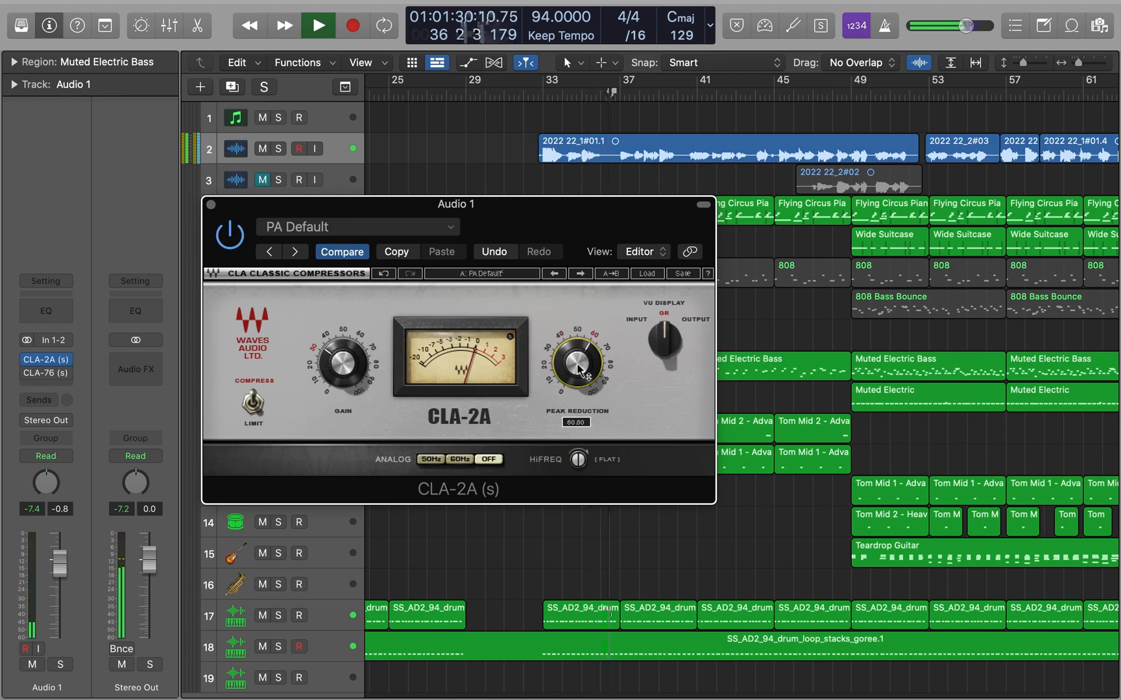
Replay the vocal from bar 33, fine-tune Peak Reduction to about 59.6 and stop playback
{"action": "key", "text": "space"}
{"action": "key", "text": "space"}
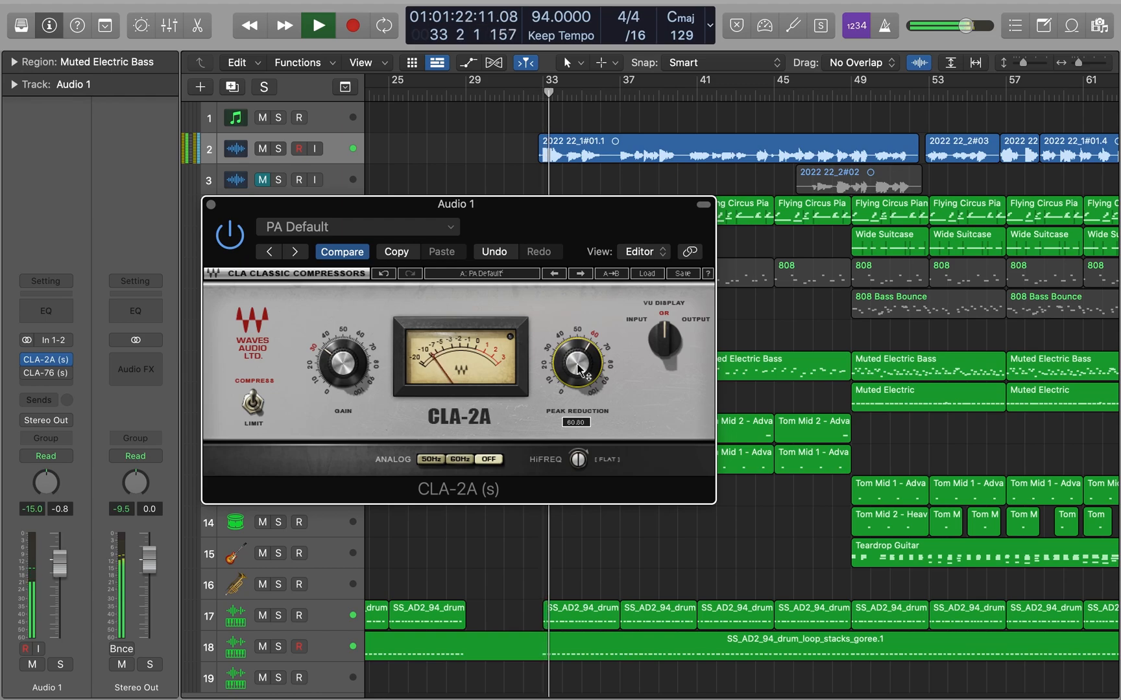
{"action": "scroll", "coordinate": [579, 369], "scroll_direction": "down", "scroll_amount": 1}
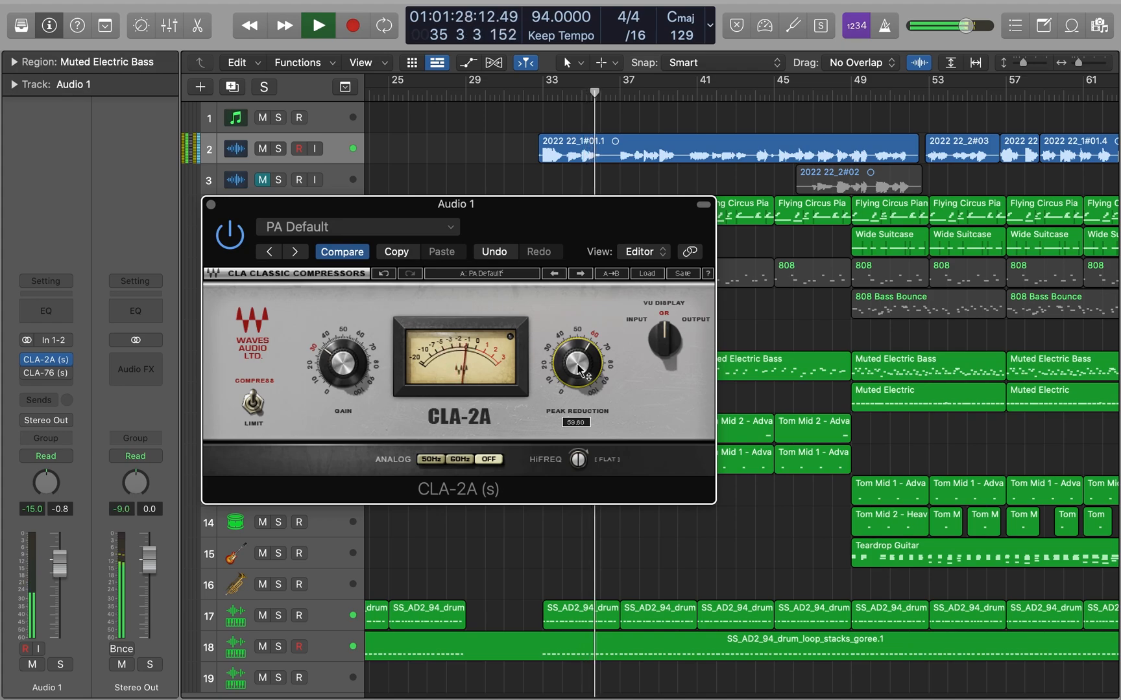
{"action": "key", "text": "space"}
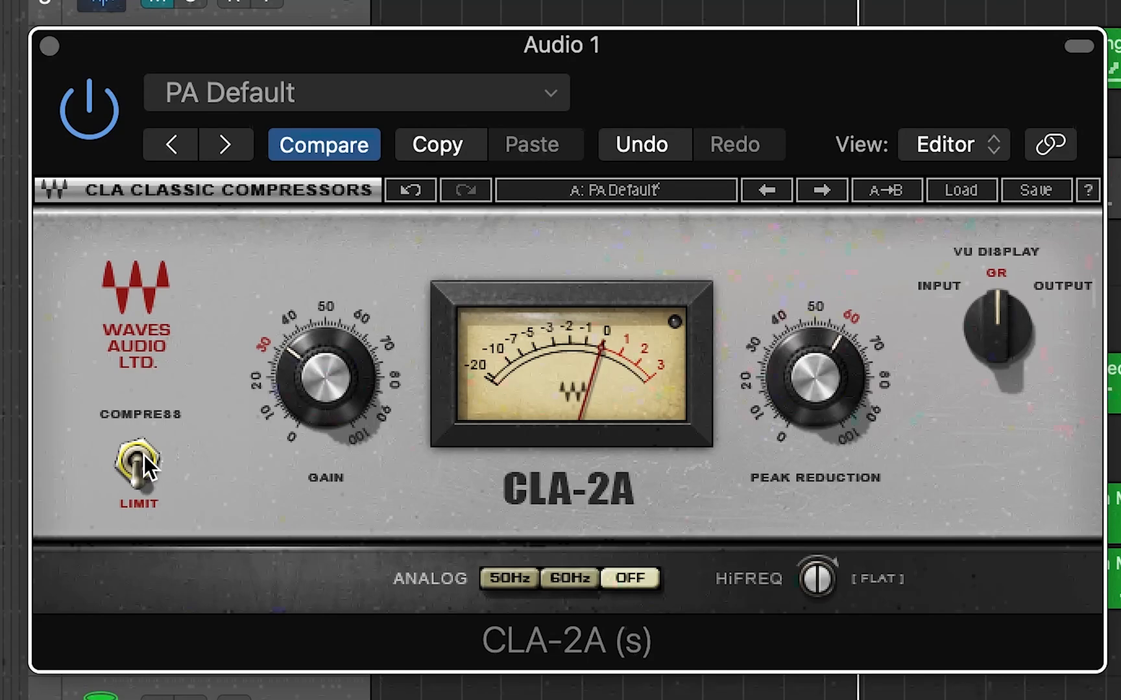
Compare the Compress and Limit modes on the vocal and leave the switch at Compress
{"action": "left_click", "coordinate": [143, 455]}
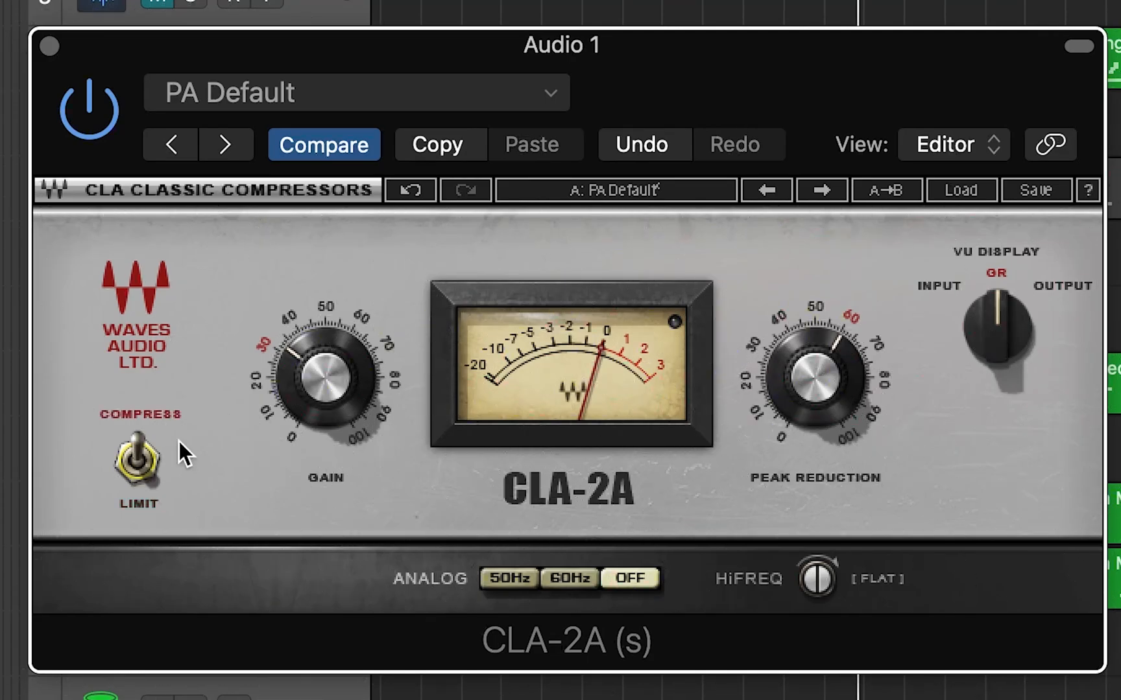
{"action": "left_click", "coordinate": [137, 457]}
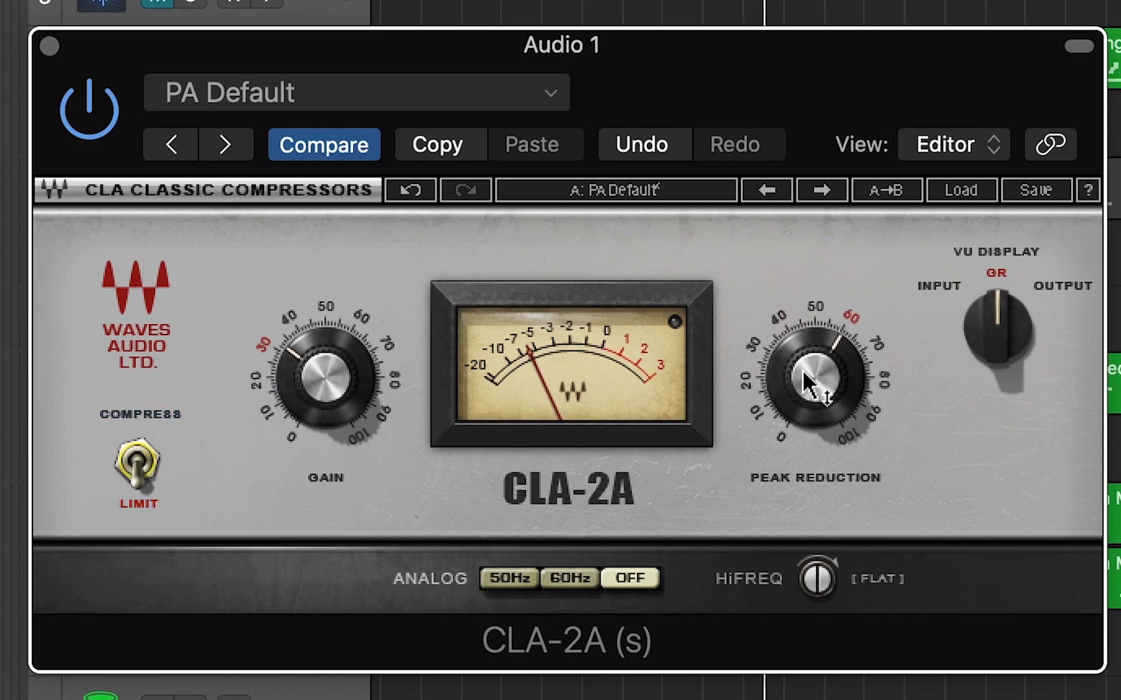
{"action": "mouse_move", "coordinate": [801, 381]}
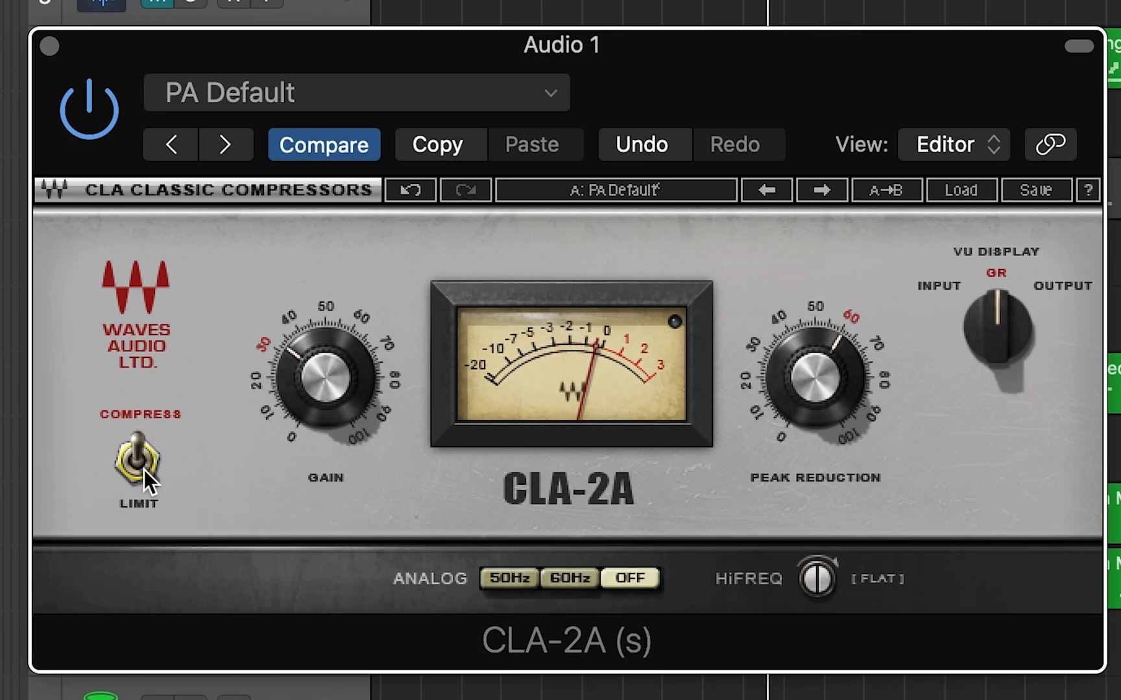
{"action": "left_click", "coordinate": [143, 469]}
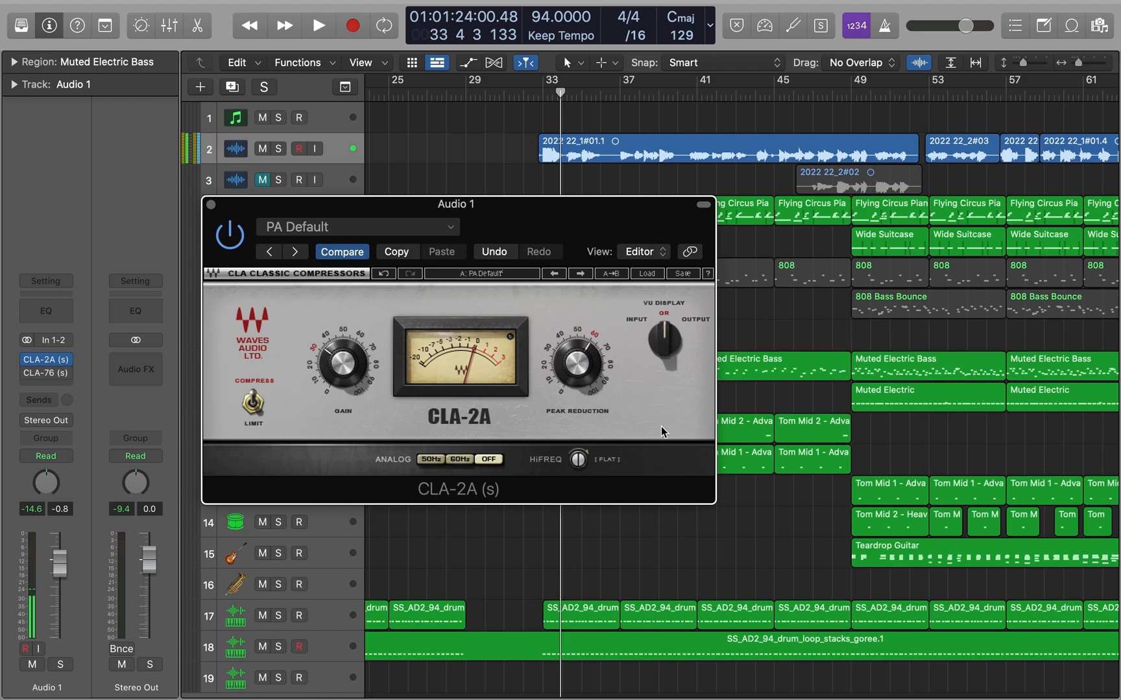
Try HiFreq at 0.0 and return it to the flat position
{"action": "mouse_move", "coordinate": [579, 458]}
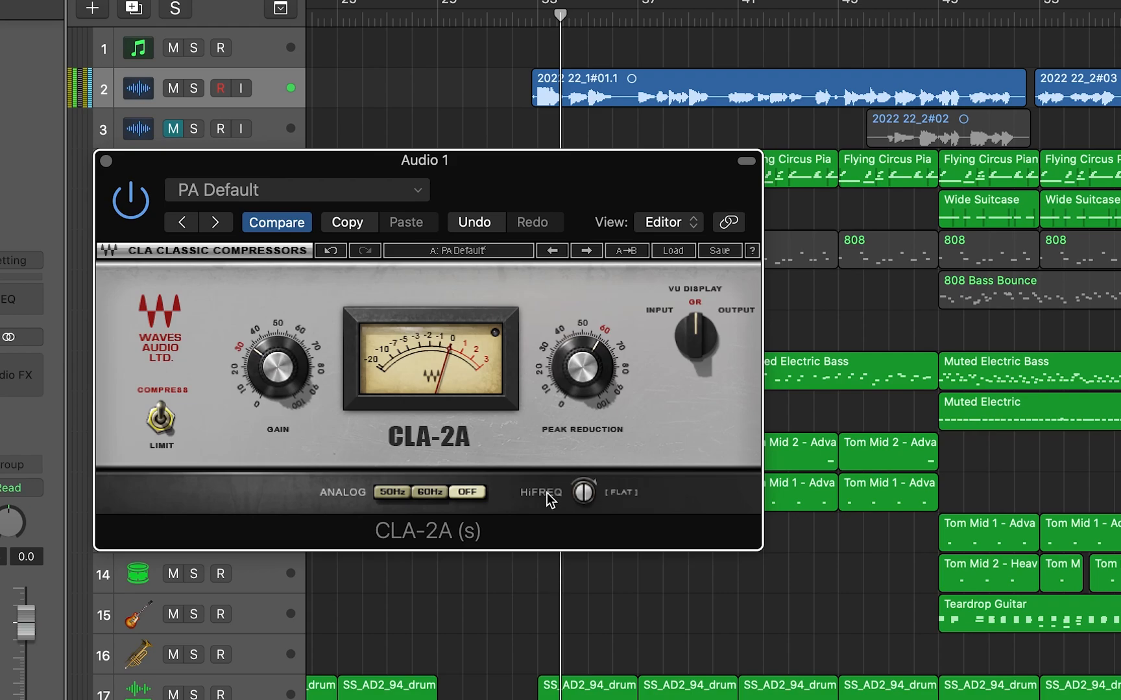
{"action": "left_click", "coordinate": [614, 495]}
{"action": "mouse_move", "coordinate": [587, 493]}
{"action": "left_mouse_down"}
{"action": "mouse_move", "coordinate": [586, 522]}
{"action": "mouse_move", "coordinate": [591, 494]}
{"action": "left_mouse_up"}
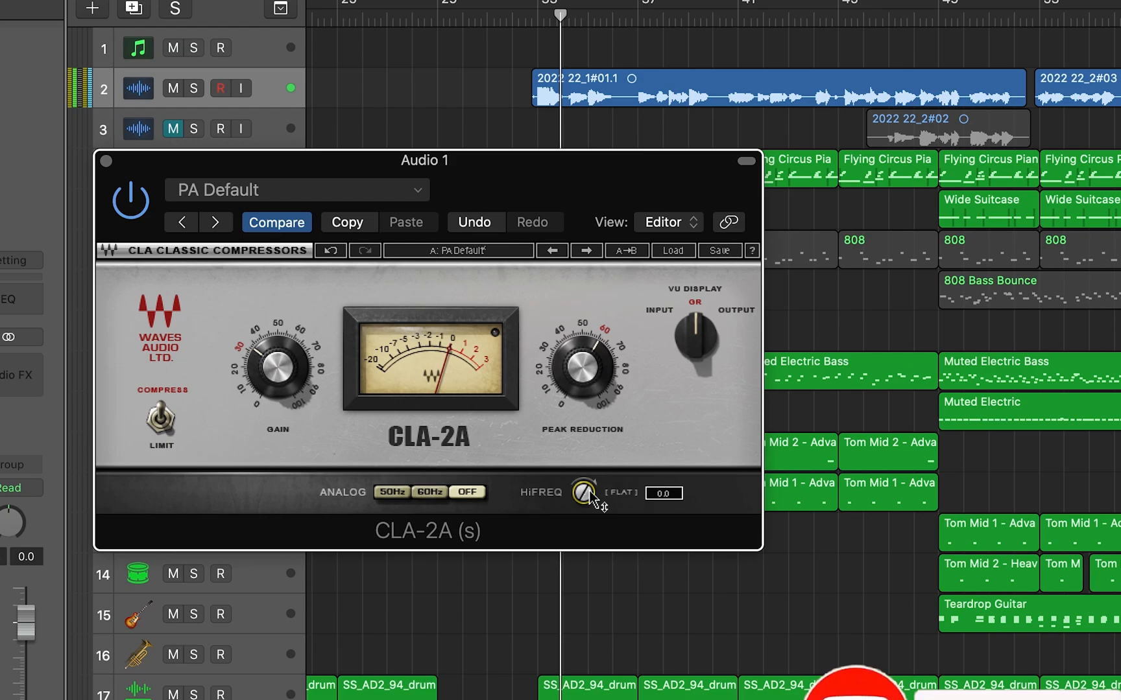
{"action": "mouse_move", "coordinate": [590, 500]}
{"action": "left_mouse_down"}
{"action": "mouse_move", "coordinate": [590, 468]}
{"action": "mouse_move", "coordinate": [584, 496]}
{"action": "left_mouse_up"}
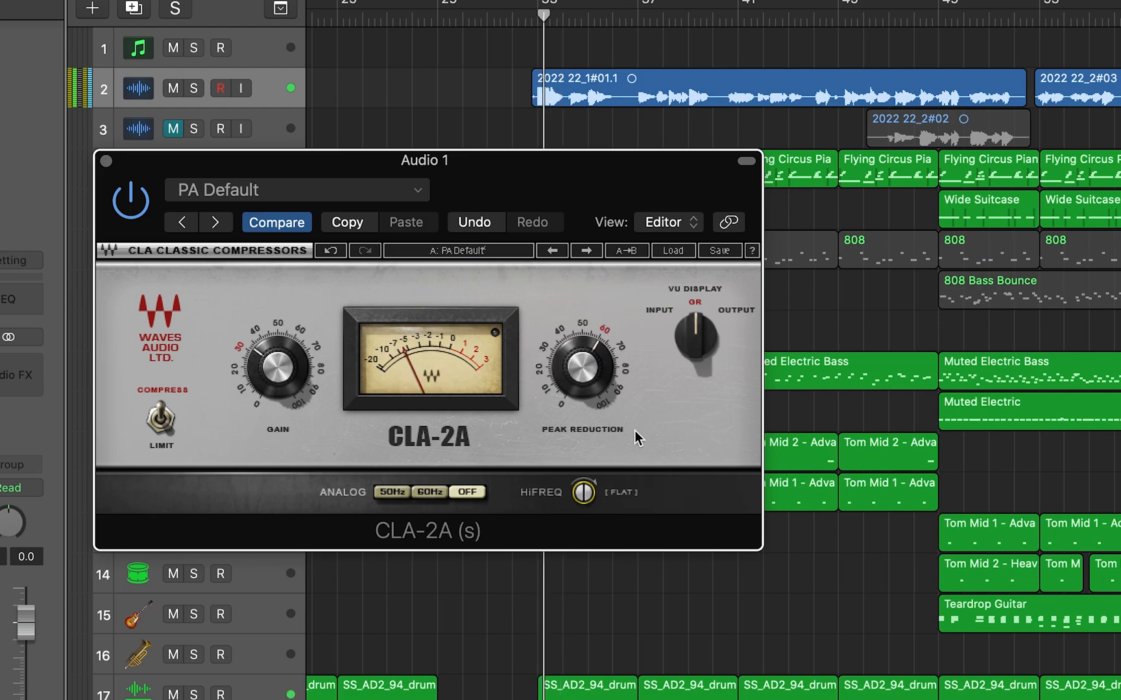
Compare HiFreq at 100.0 and 0.0, play the vocal from bar 33, and restore the knob to flat
{"action": "left_click", "coordinate": [584, 496], "text": "alt"}
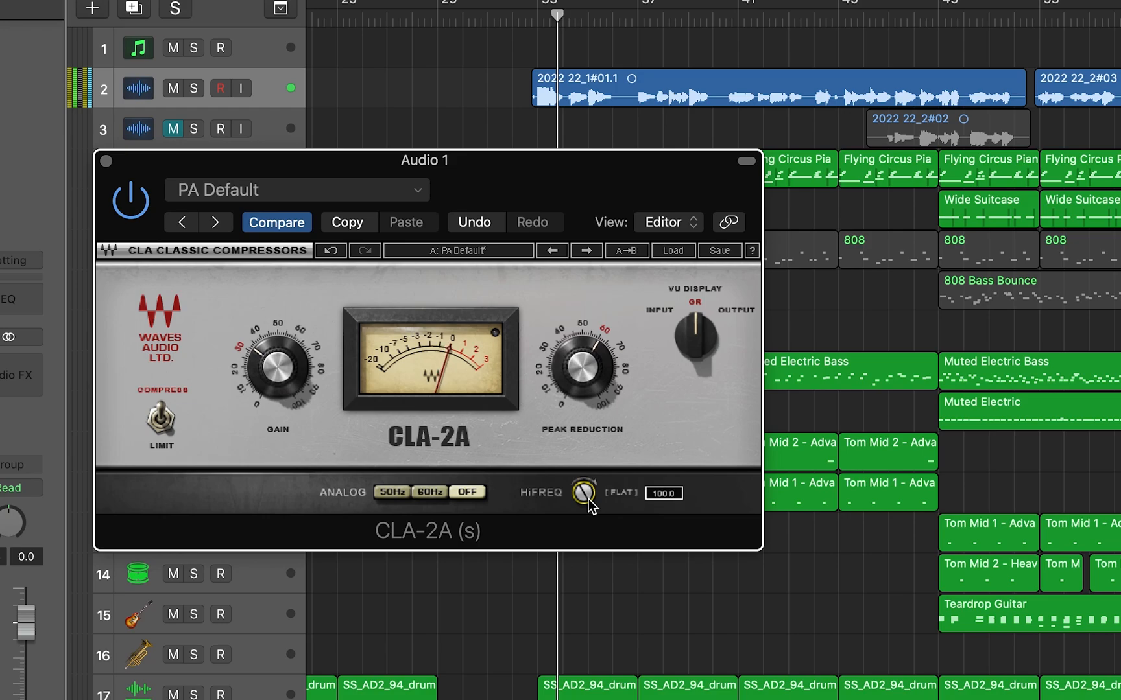
{"action": "left_click_drag", "start_coordinate": [587, 500], "coordinate": [588, 566]}
{"action": "key", "text": "space"}
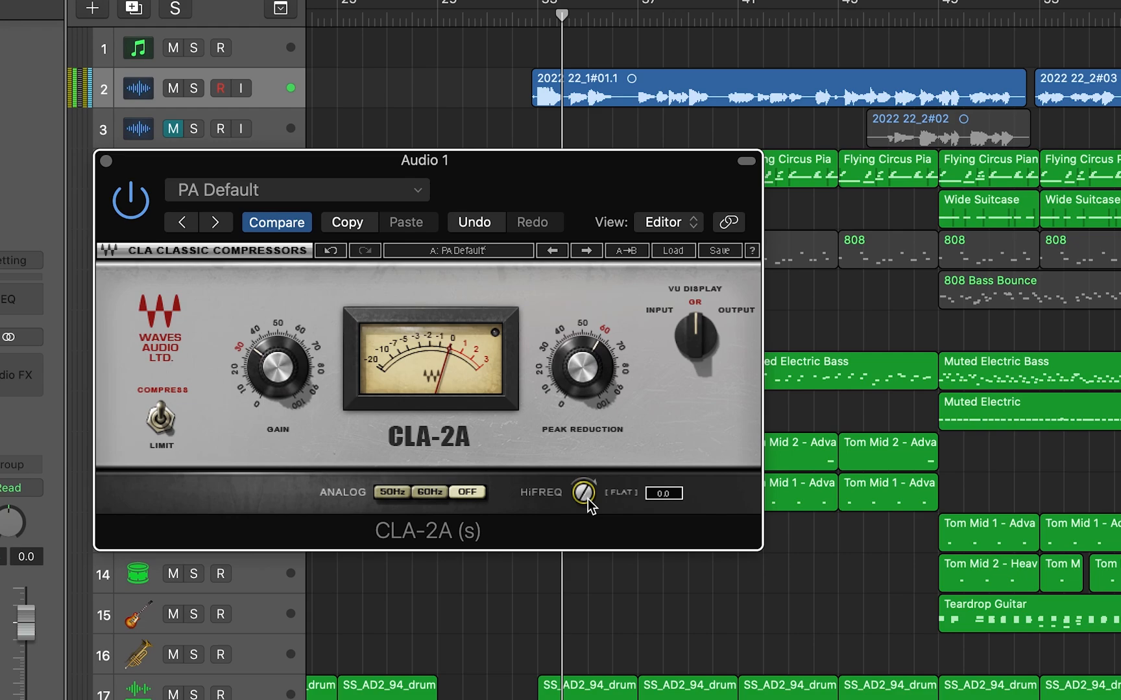
{"action": "left_click_drag", "start_coordinate": [588, 499], "coordinate": [588, 434]}
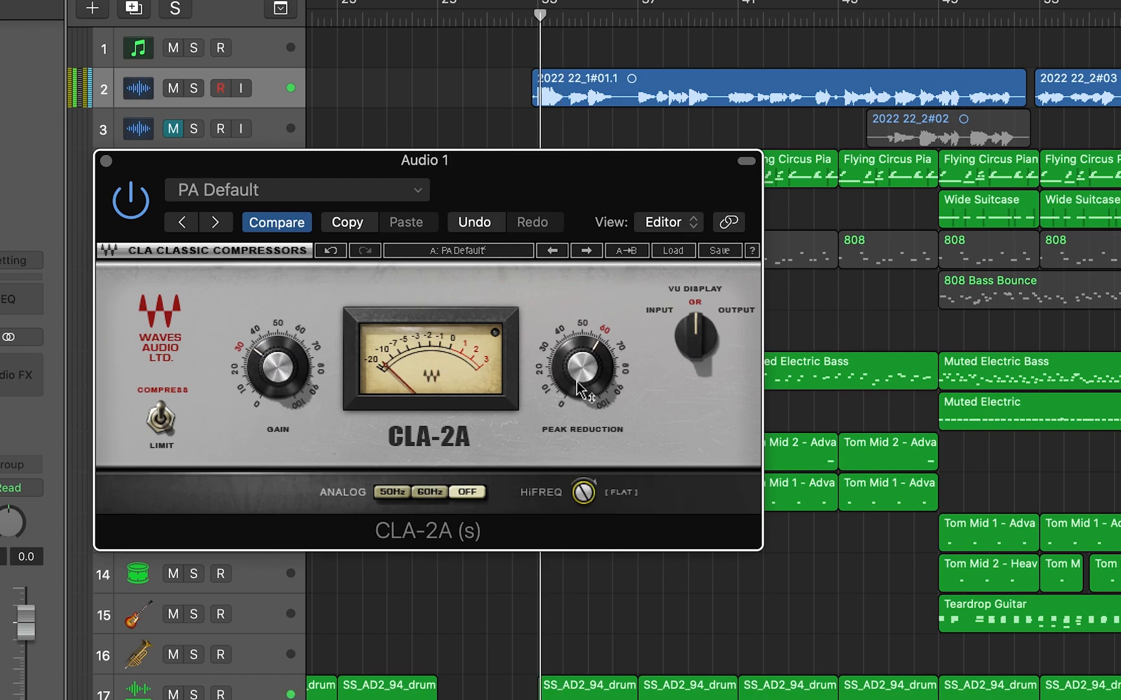
{"action": "mouse_move", "coordinate": [579, 389]}
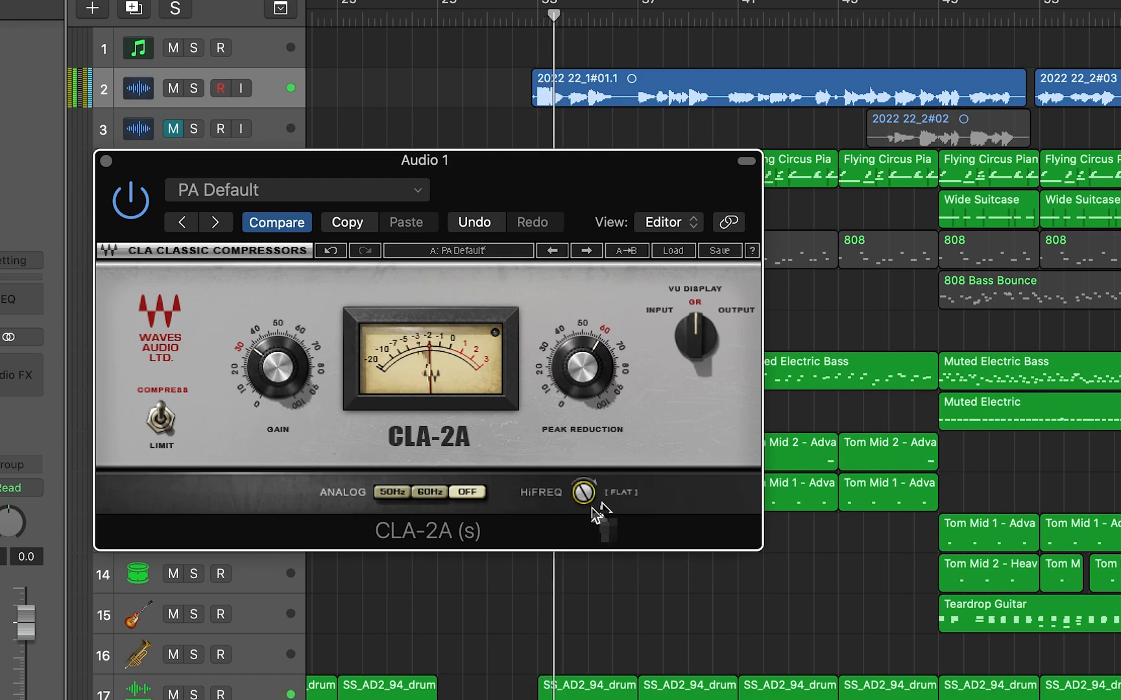
{"action": "mouse_move", "coordinate": [588, 497]}
{"action": "left_mouse_down"}
{"action": "mouse_move", "coordinate": [589, 533]}
{"action": "mouse_move", "coordinate": [589, 497]}
{"action": "left_mouse_up"}
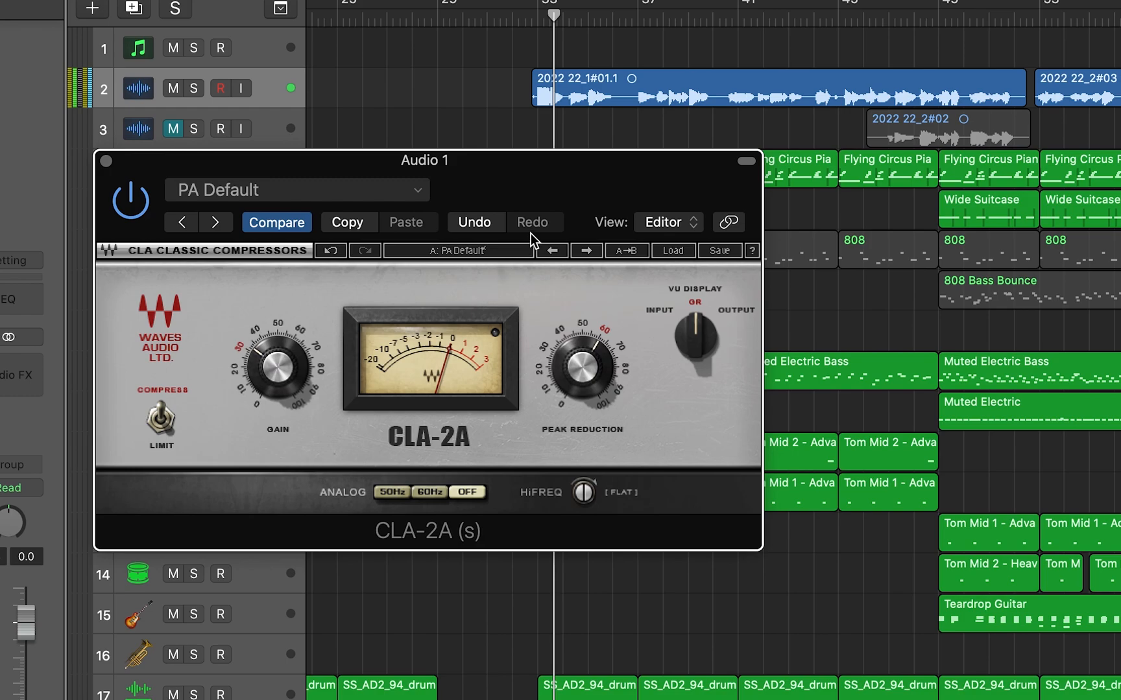
Move the CLA-2A window higher and try the Analog 50Hz and 60Hz options before setting Analog back to Off
{"action": "left_click_drag", "start_coordinate": [541, 204], "coordinate": [542, 114]}
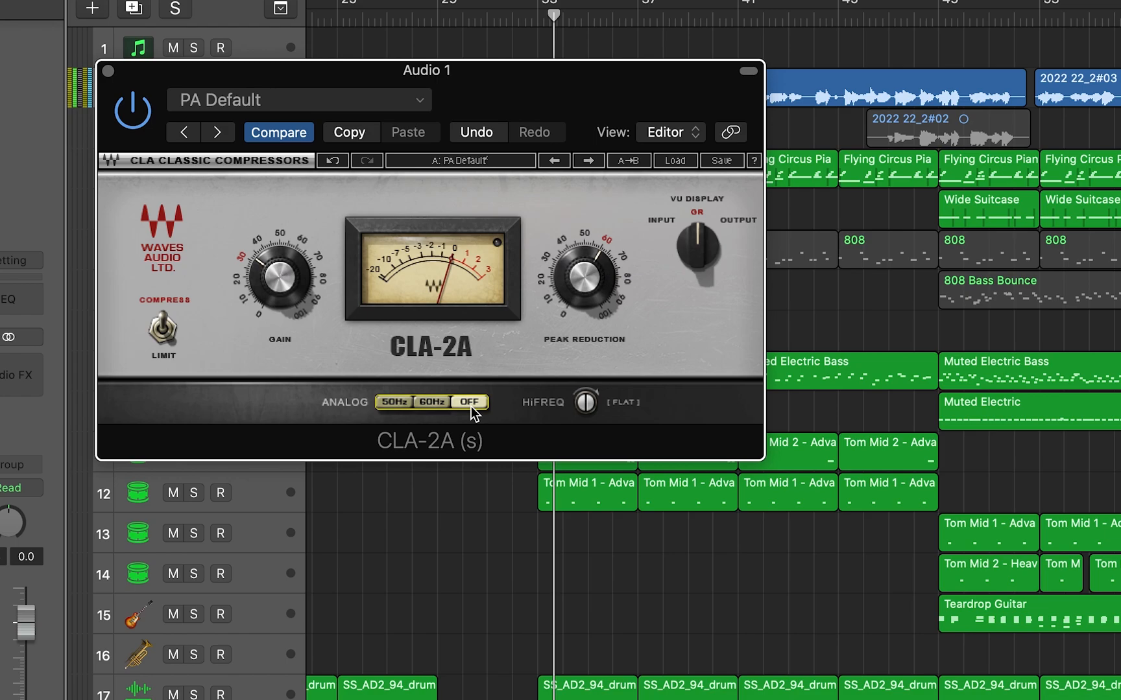
{"action": "left_click", "coordinate": [394, 403]}
{"action": "left_click", "coordinate": [431, 403]}
{"action": "left_click", "coordinate": [469, 402]}
Examine the CLA-2A factory presets and the preset saving options without choosing any
{"action": "left_click_drag", "start_coordinate": [616, 84], "coordinate": [586, 85]}
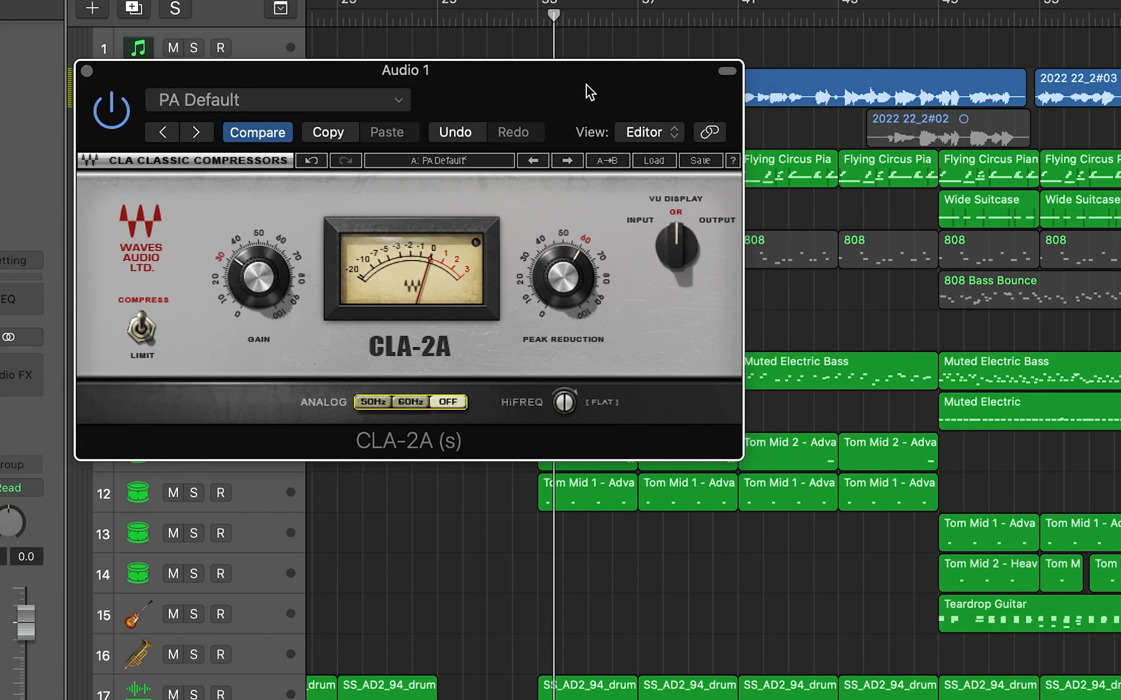
{"action": "left_click", "coordinate": [646, 161]}
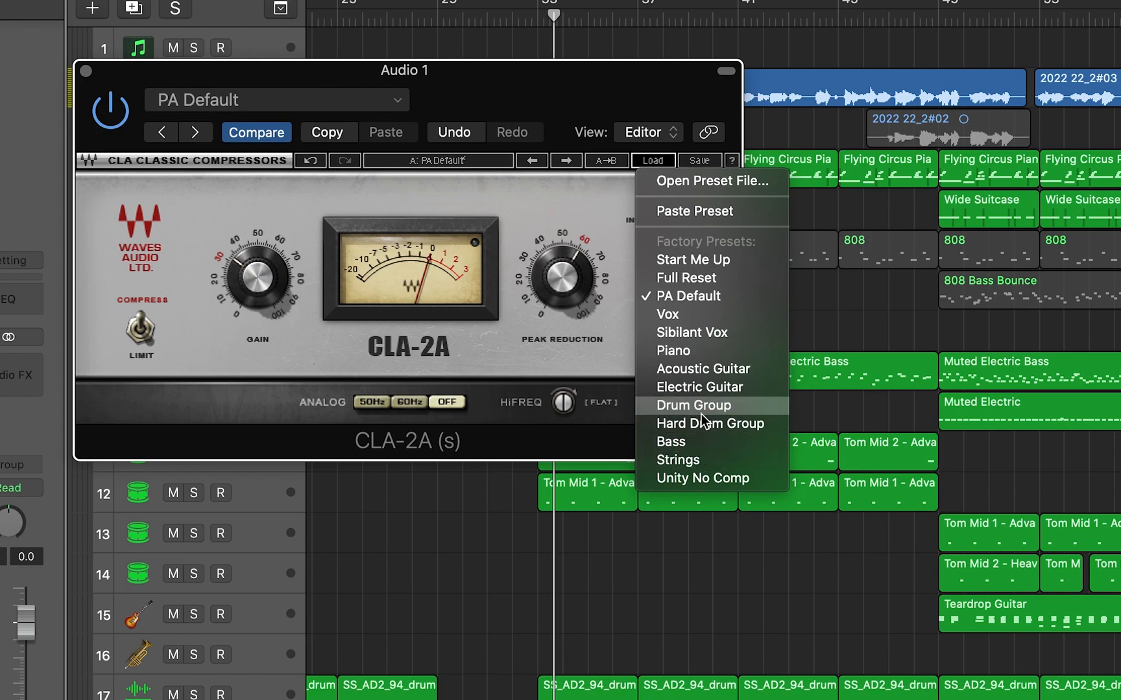
{"action": "left_click", "coordinate": [541, 196]}
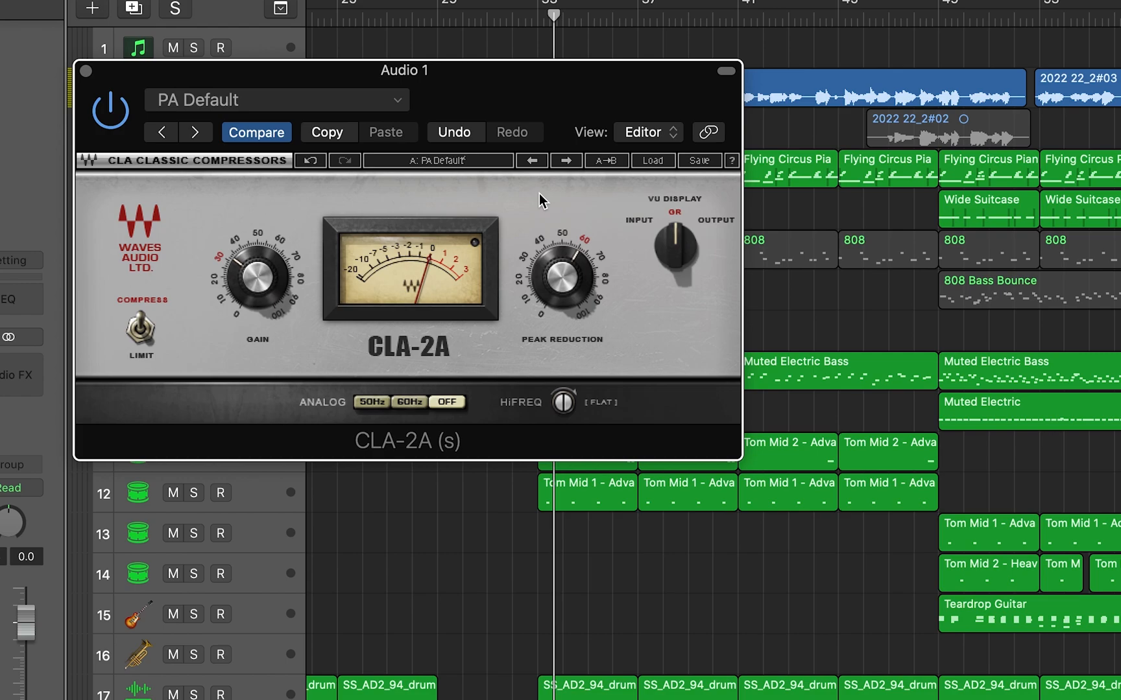
{"action": "left_click", "coordinate": [712, 159]}
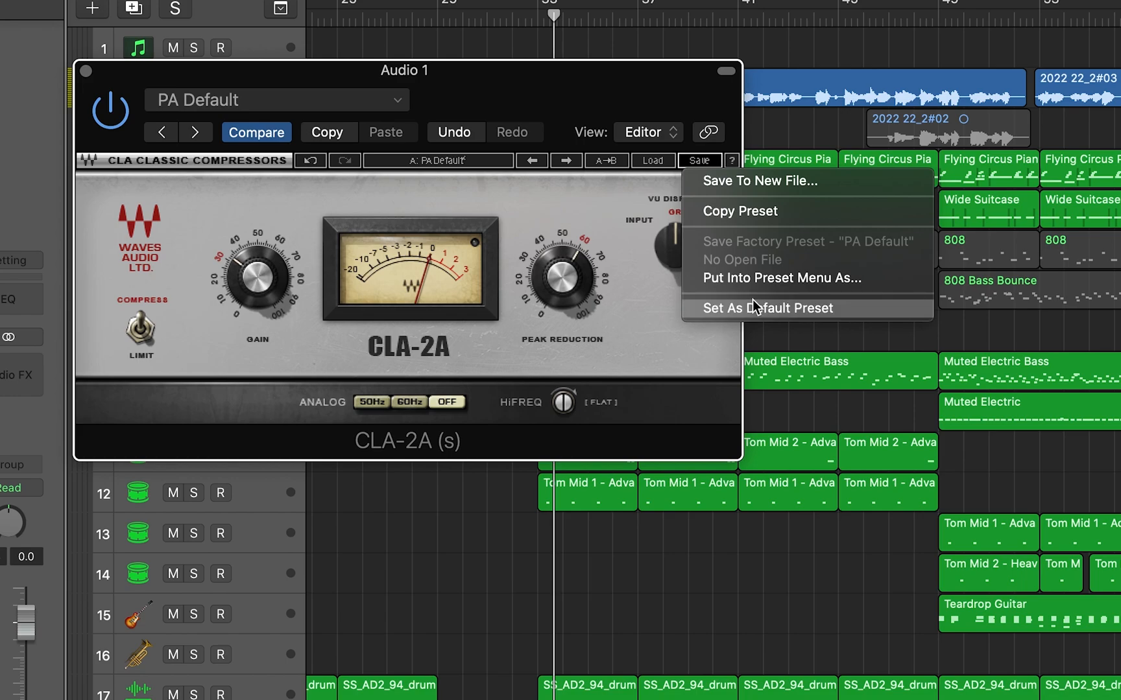
{"action": "left_click", "coordinate": [594, 215]}
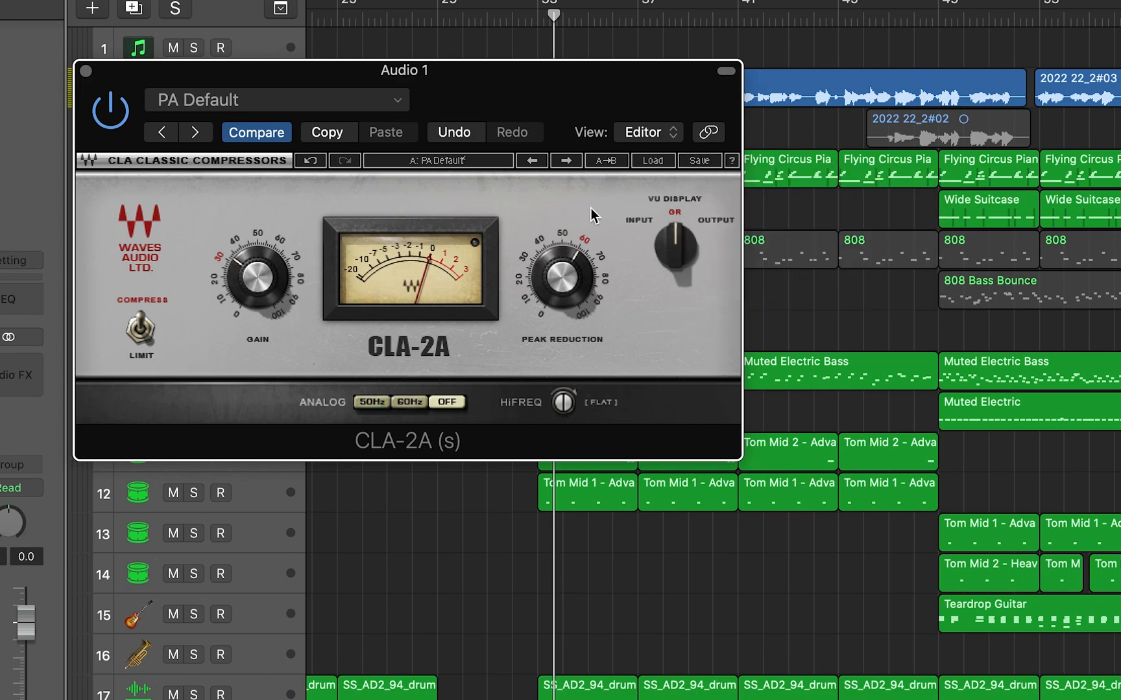